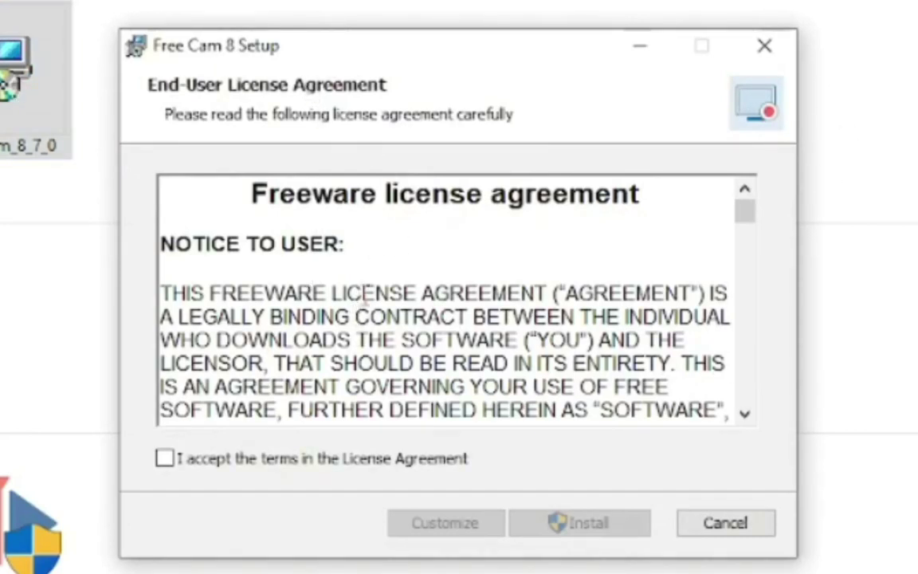
- Read through the Free Cam 8 license agreement, accept its terms and install the program
scroll(355, 319, "down", 5)
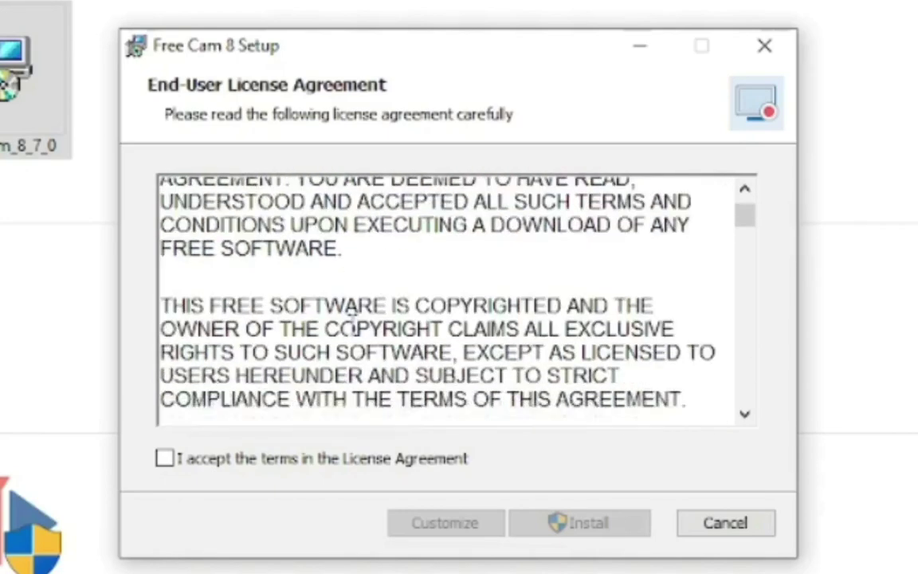
scroll(354, 323, "down", 6)
scroll(353, 323, "down", 6)
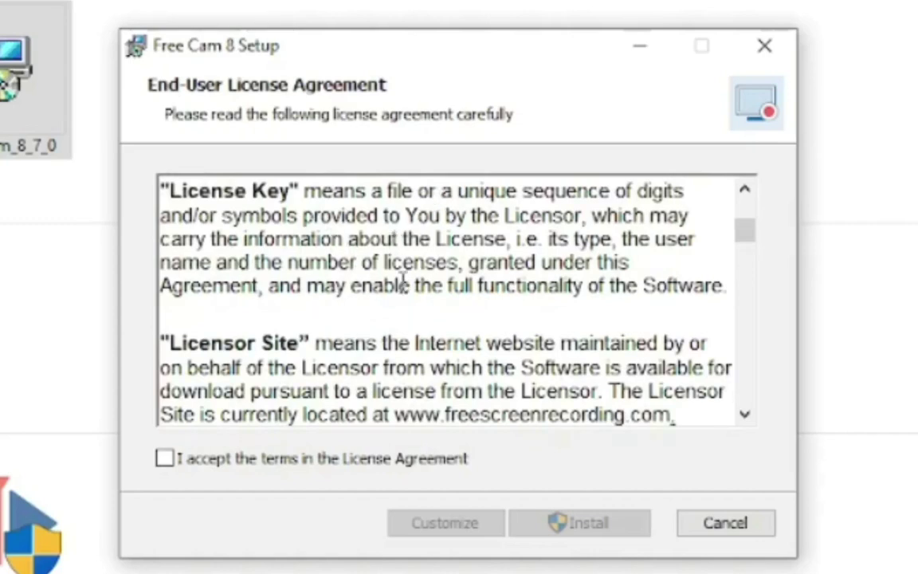
left_click(167, 464)
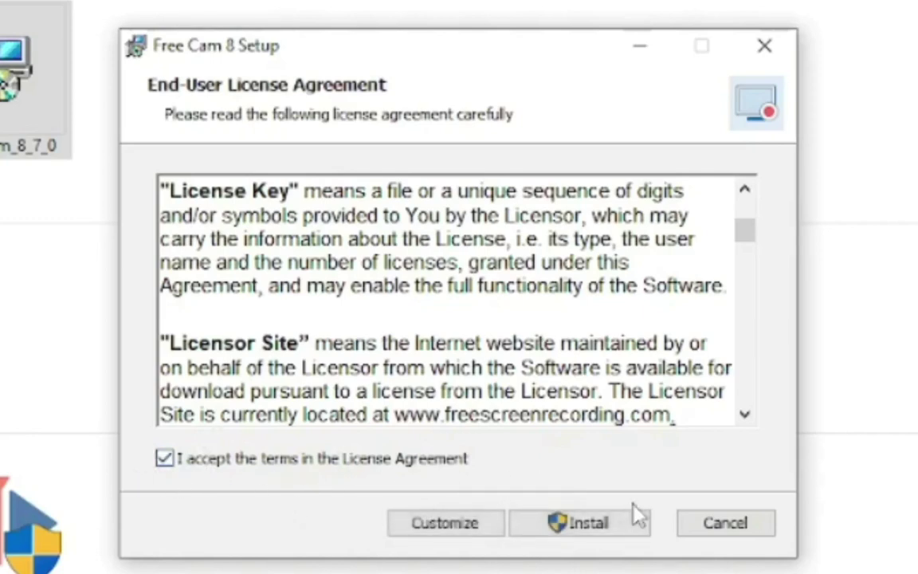
left_click(610, 528)
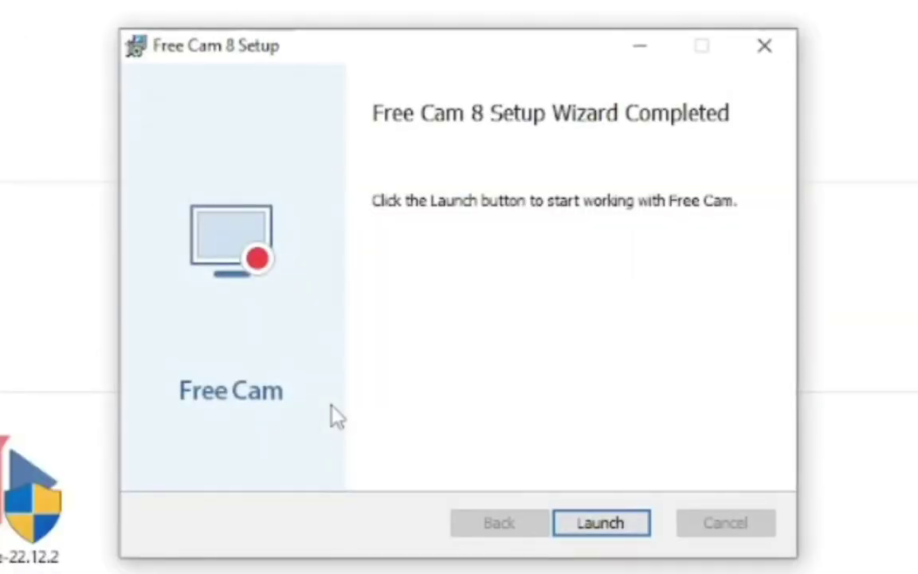
- Close the completed setup wizard by launching the program, and open Free Cam 8 from the desktop
left_click(615, 527)
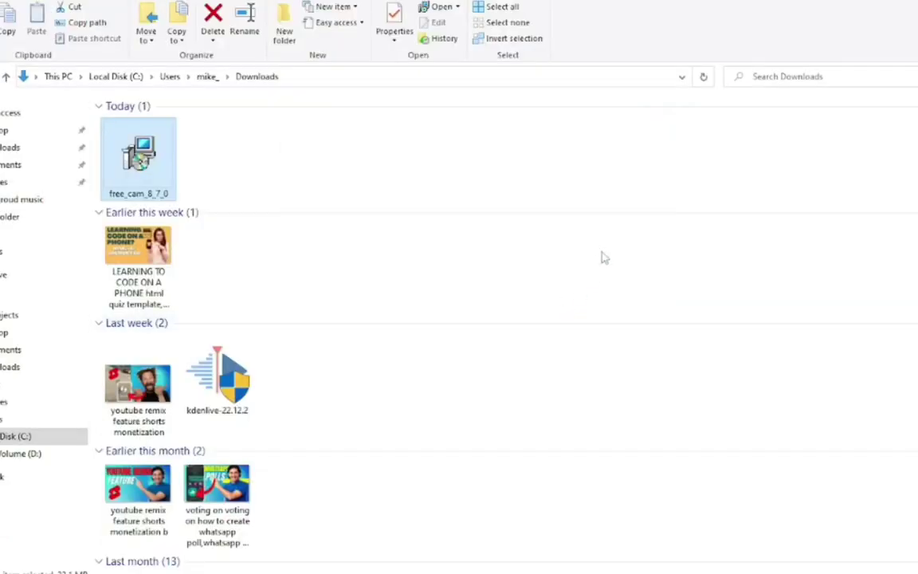
key("super+d")
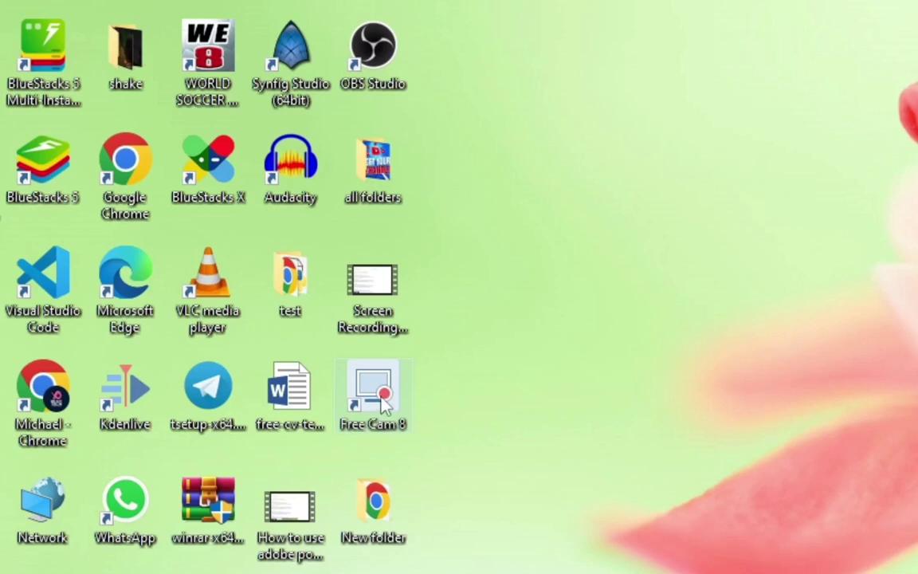
double_click(383, 404)
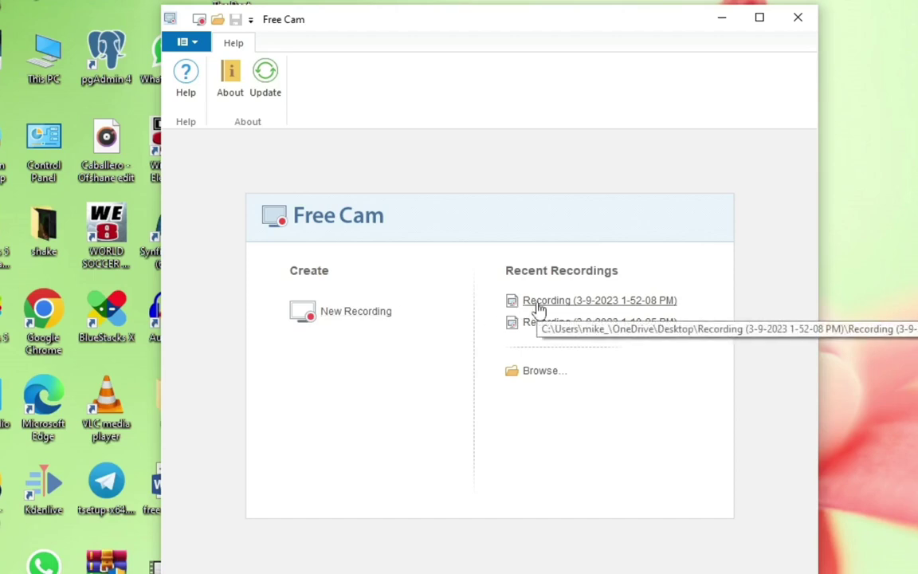
left_click(543, 372)
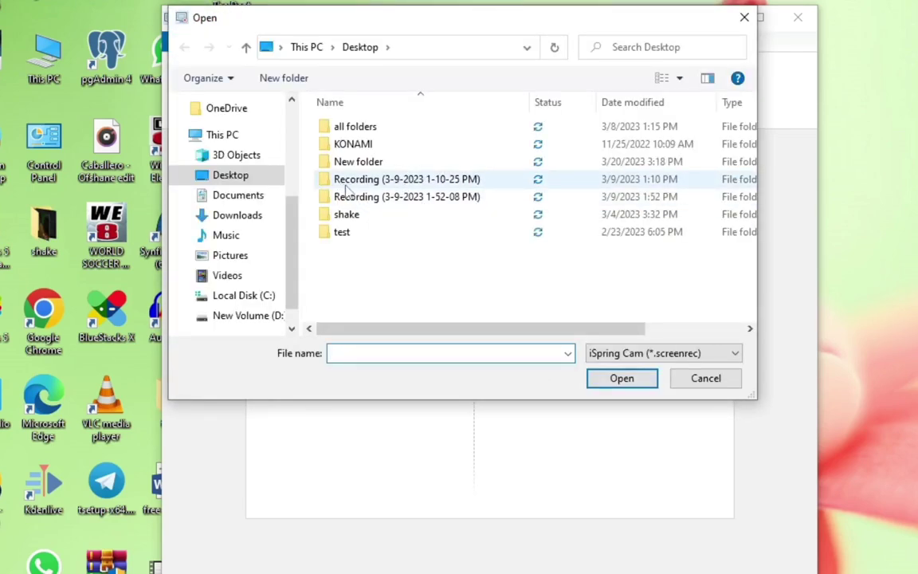
double_click(399, 180)
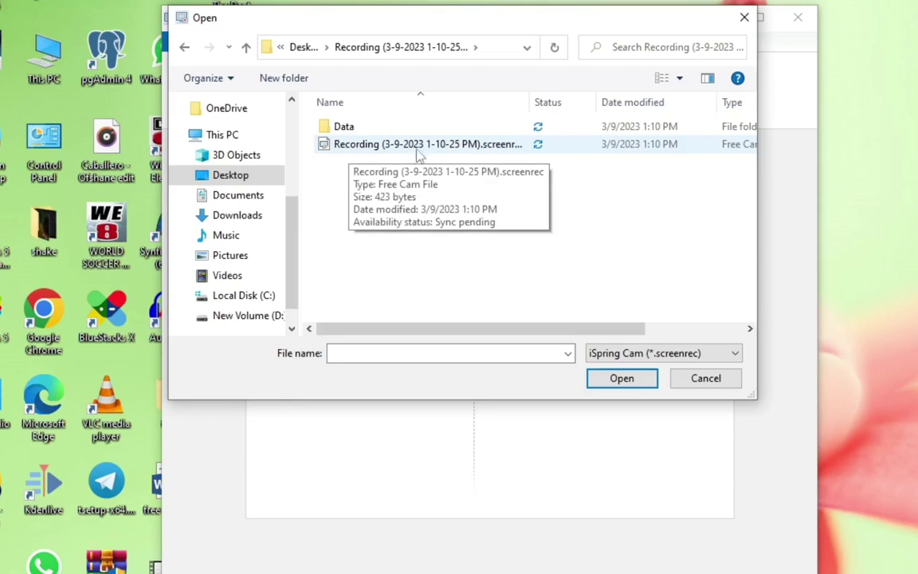
left_click(727, 383)
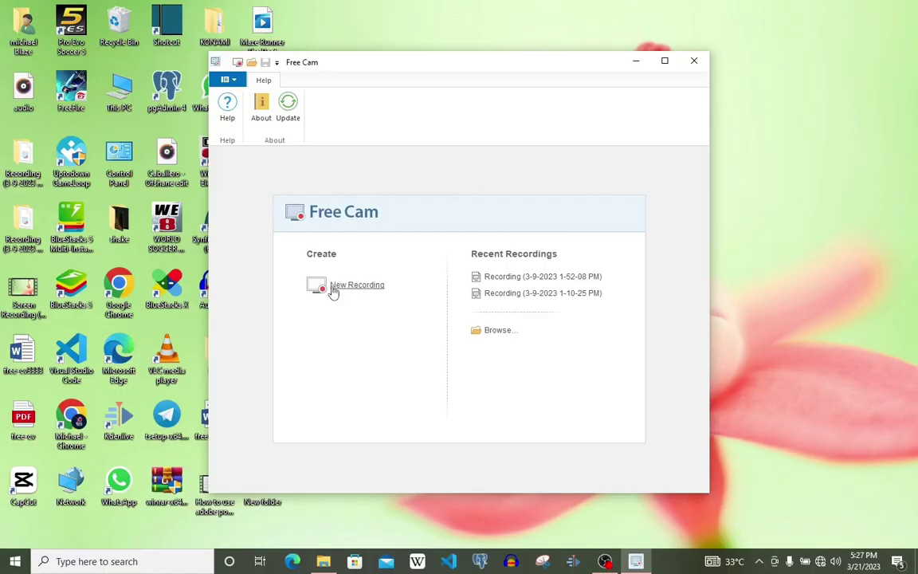
- Start a new recording, shrink the capture area to about 422 x 640 and move it toward the middle of the screen
left_click(348, 289)
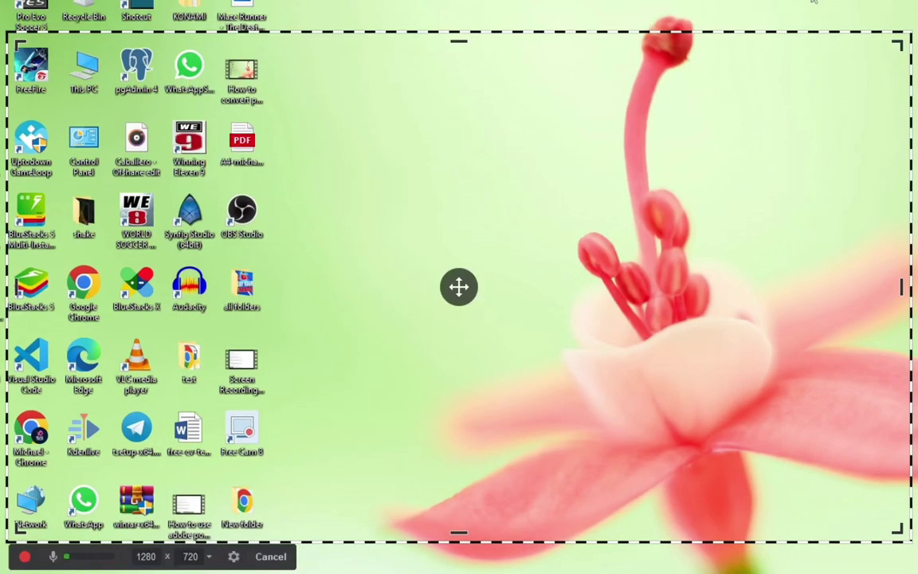
left_click_drag(898, 44, 804, 135)
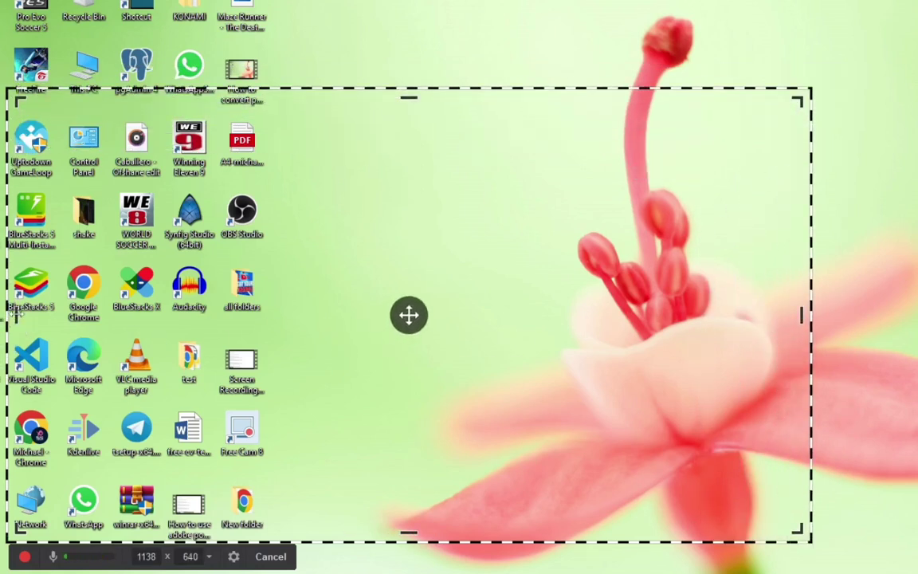
left_click_drag(16, 314, 519, 315)
left_click_drag(661, 315, 458, 258)
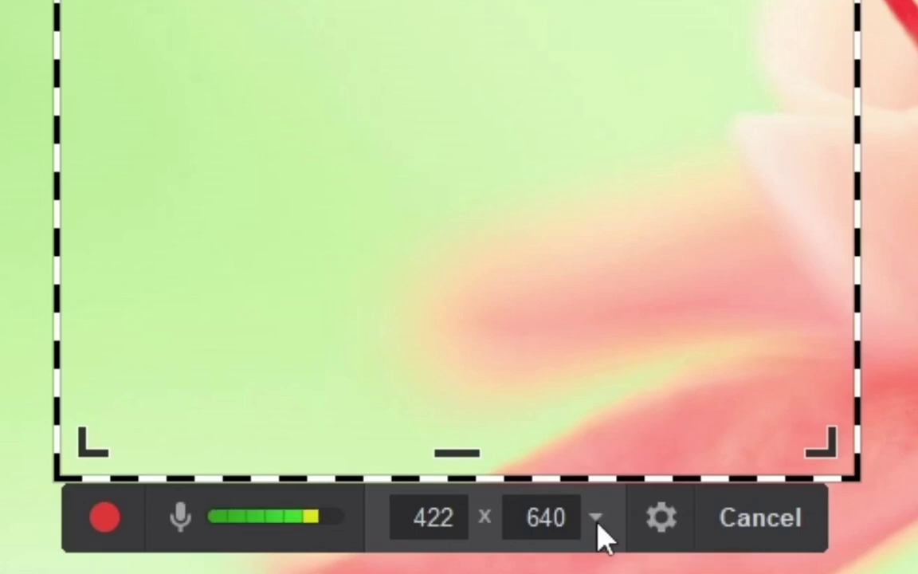
- Set the capture area to Fullscreen after viewing the size presets and the application choices
left_click(599, 533)
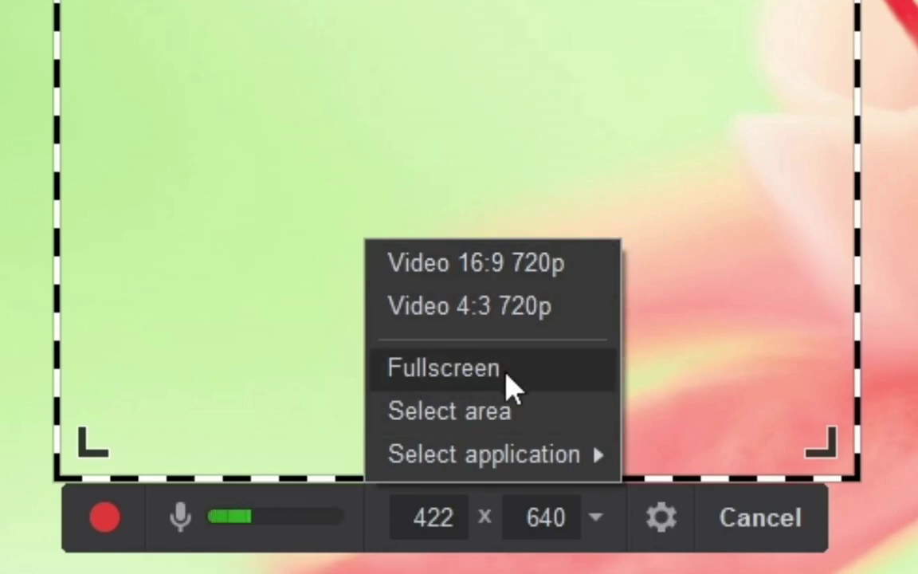
mouse_move(445, 456)
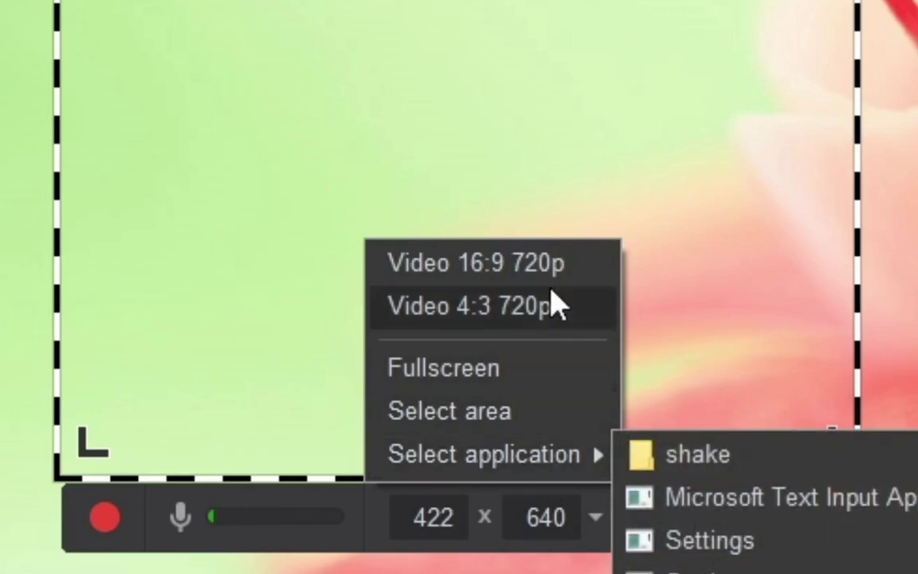
left_click(416, 388)
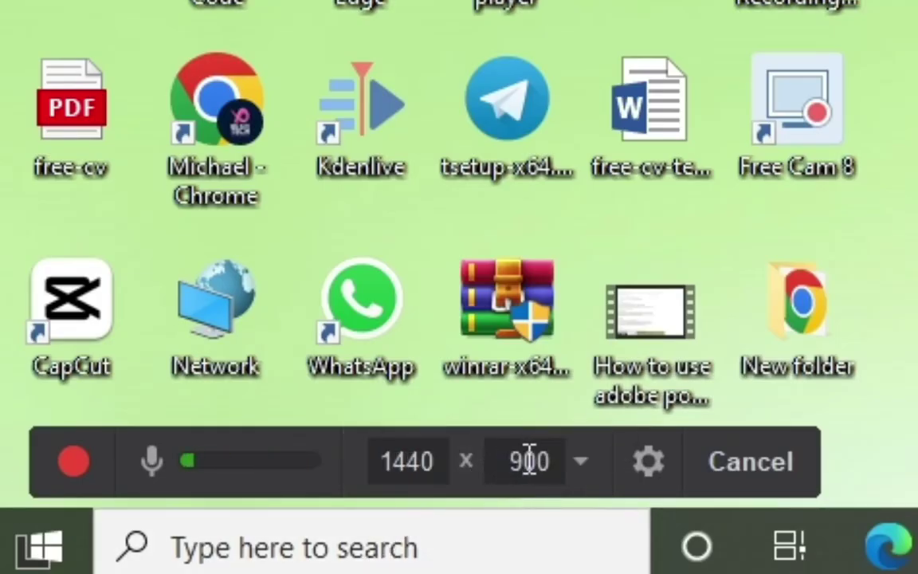
- Review the general recording settings and turn off mouse cursor highlighting in the advanced ones
left_click(650, 466)
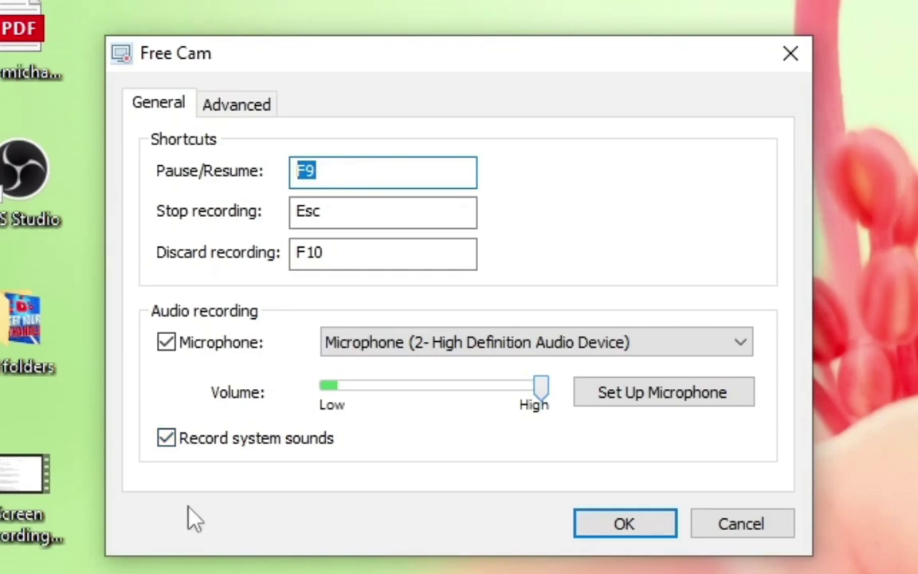
left_click(242, 118)
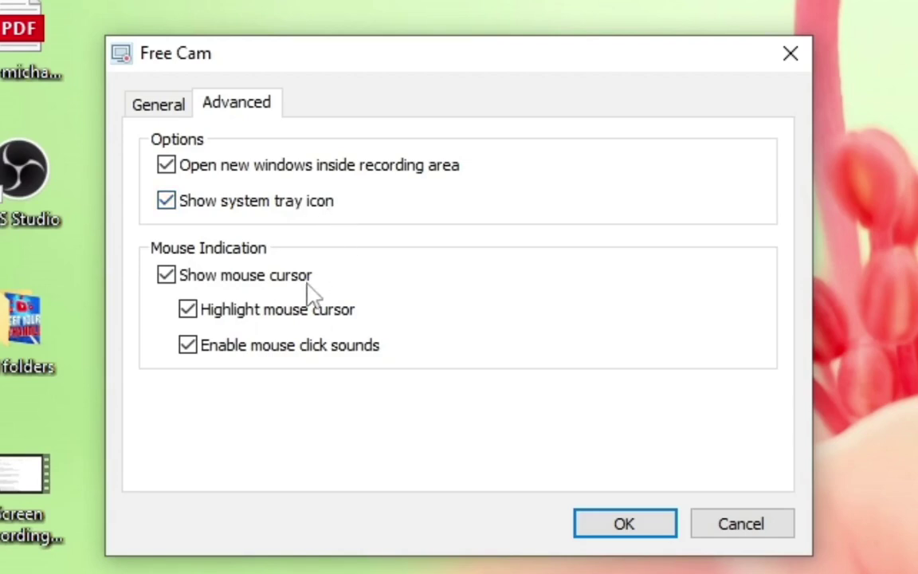
left_click(187, 308)
left_click(619, 528)
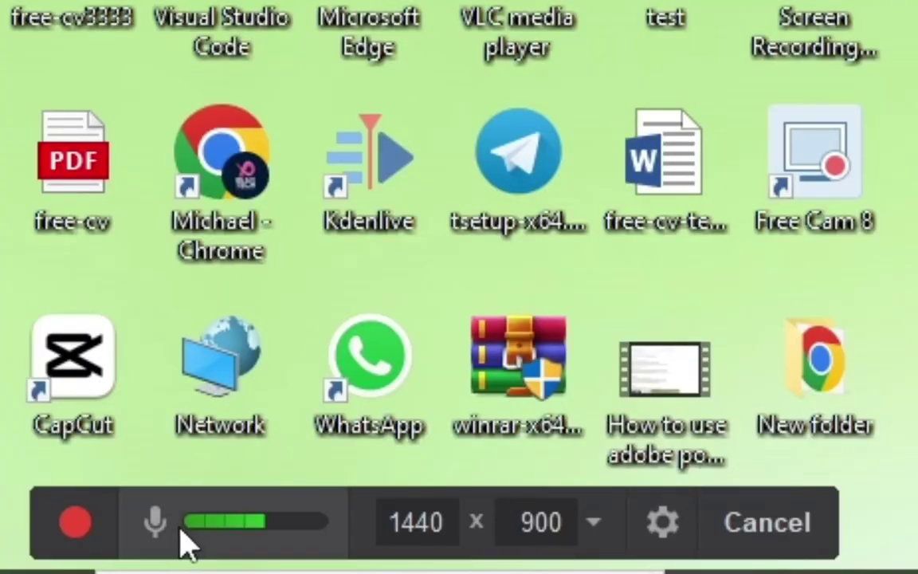
- Mute the microphone for the recording and turn it back on
left_click(157, 533)
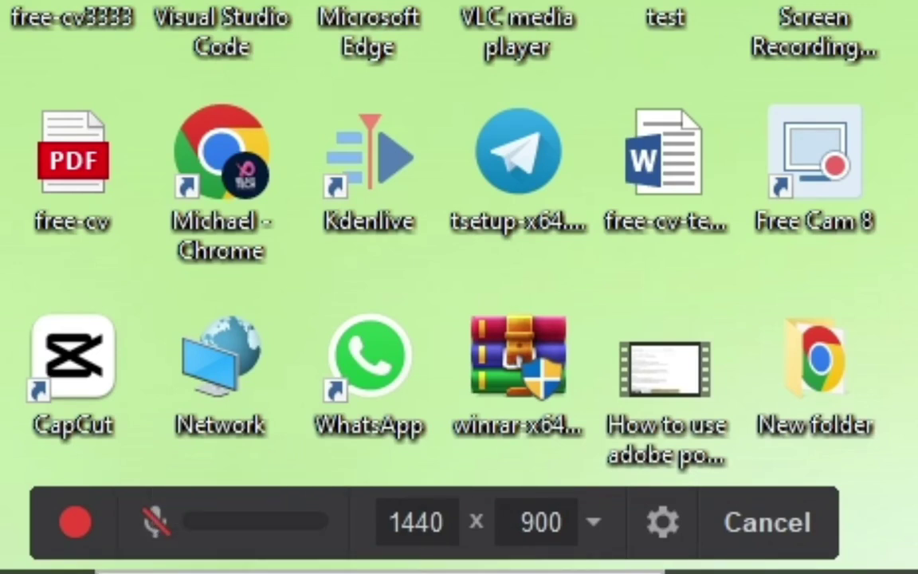
left_click(158, 539)
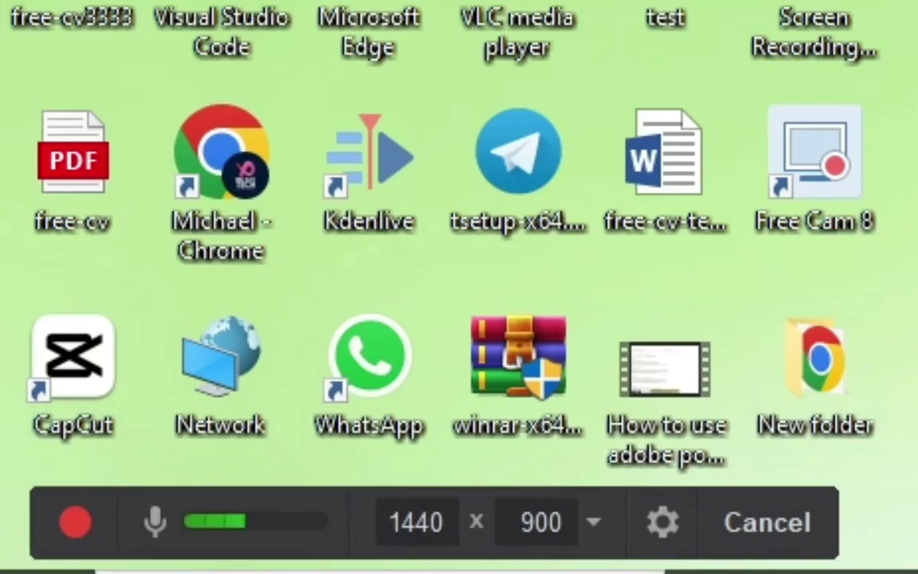
- Shrink the fullscreen capture area to about 468 x 438 and move it up to the middle of the desktop
left_click_drag(3, 0, 864, 0)
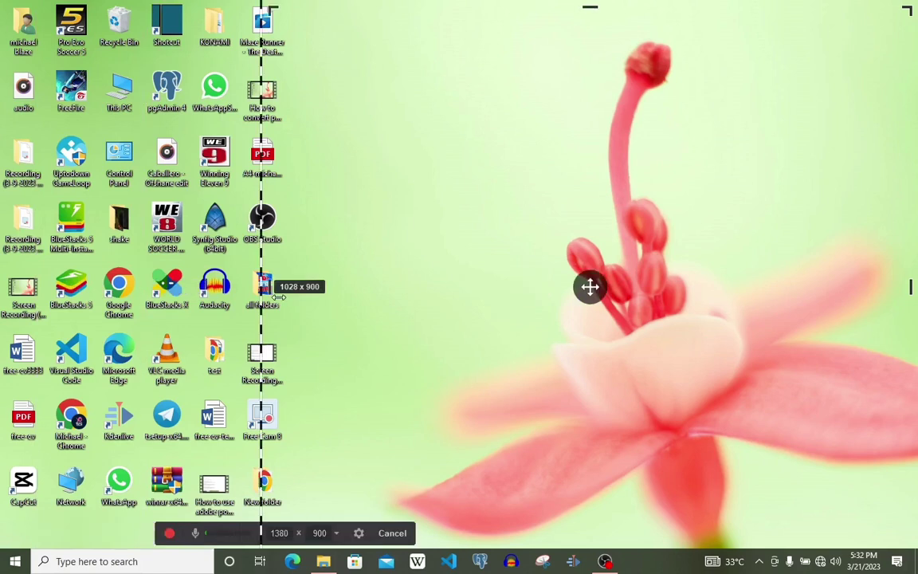
left_click_drag(279, 297, 291, 294)
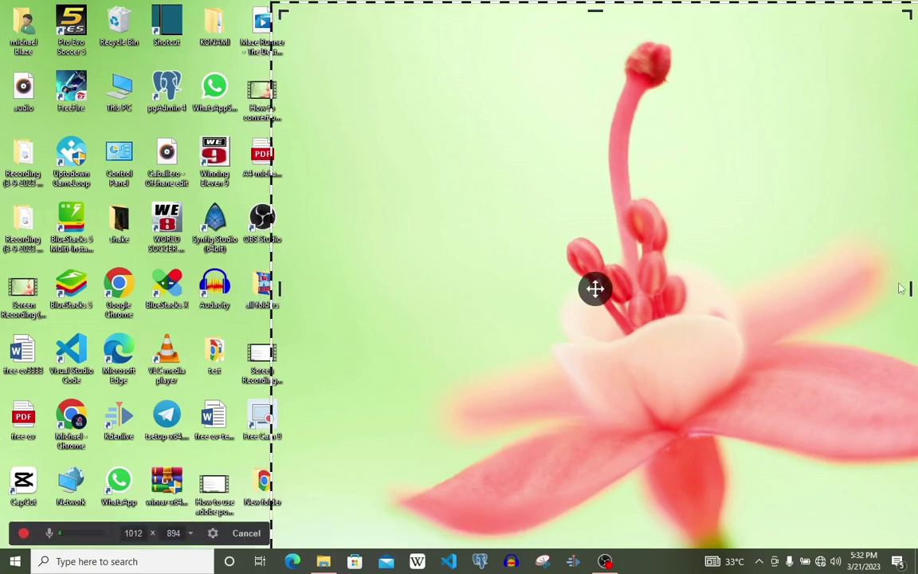
left_click_drag(909, 288, 564, 386)
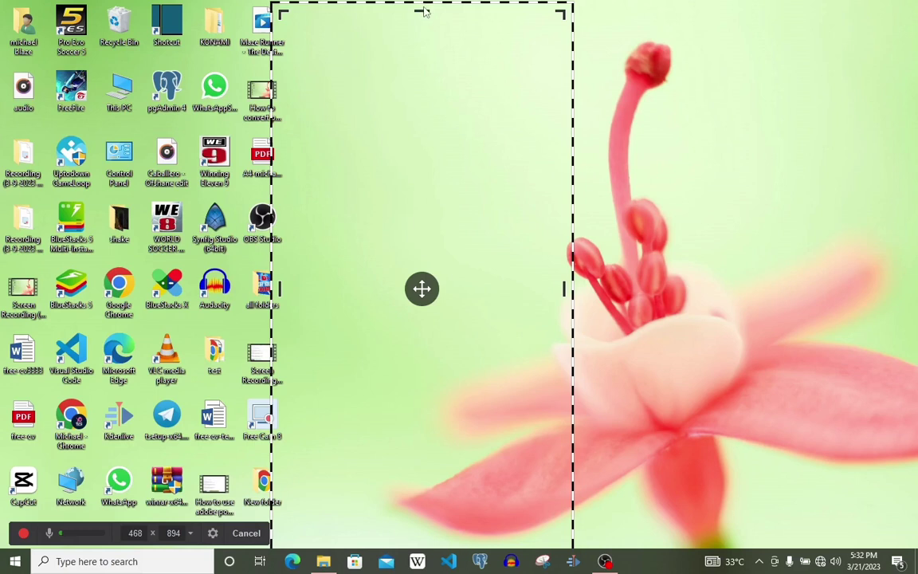
left_click_drag(422, 11, 416, 322)
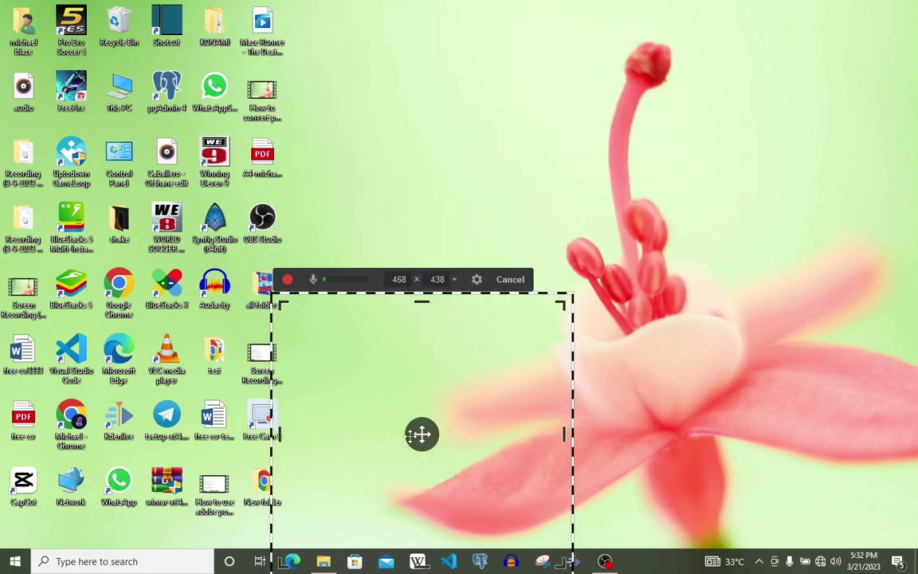
left_click_drag(422, 433, 431, 264)
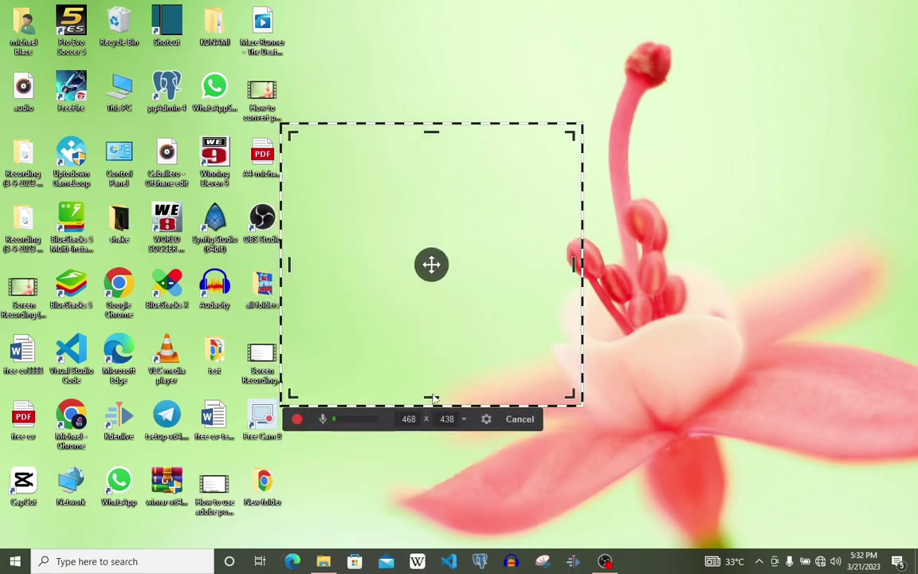
- Resize the capture area to about 438 x 634 and move it over the desktop icons
left_click_drag(431, 396, 431, 529)
left_click_drag(574, 327, 556, 329)
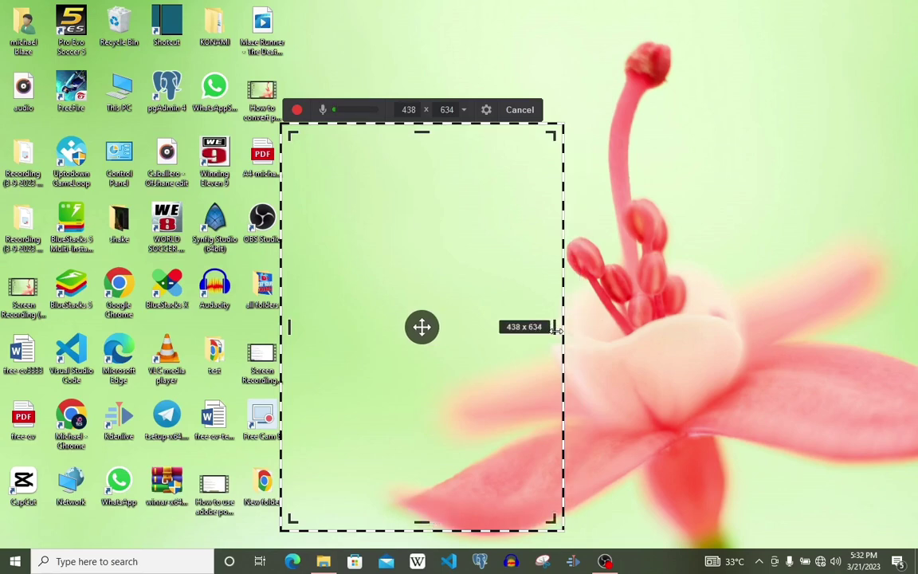
left_click_drag(422, 326, 186, 274)
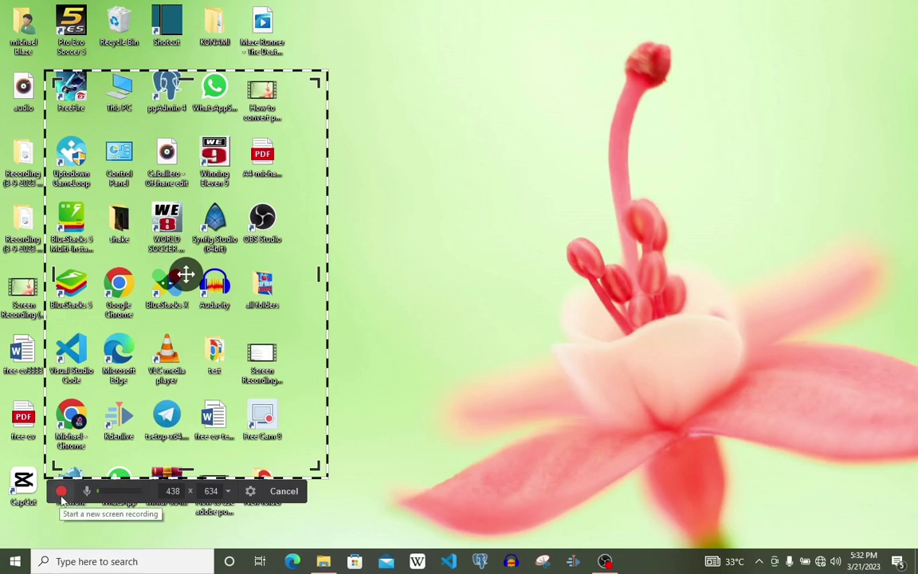
- Record the selected desktop area and finish the recording
left_click(61, 492)
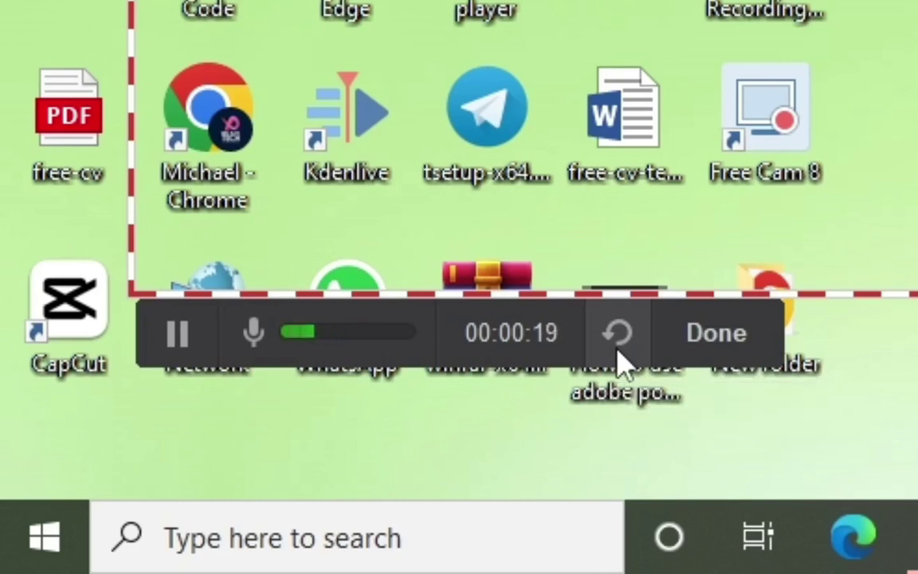
left_click(717, 335)
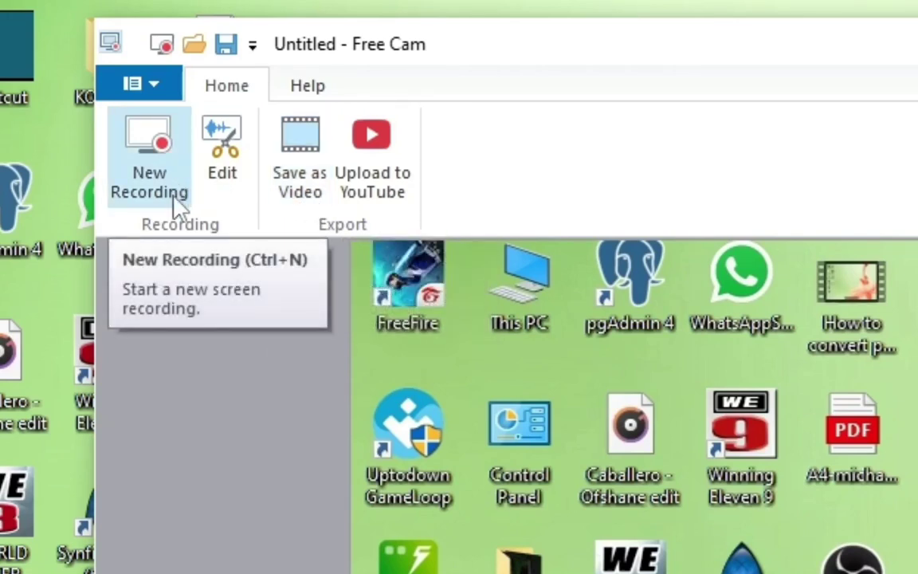
- Examine the help commands, the project file commands and the export destinations available for the recording
left_click(315, 87)
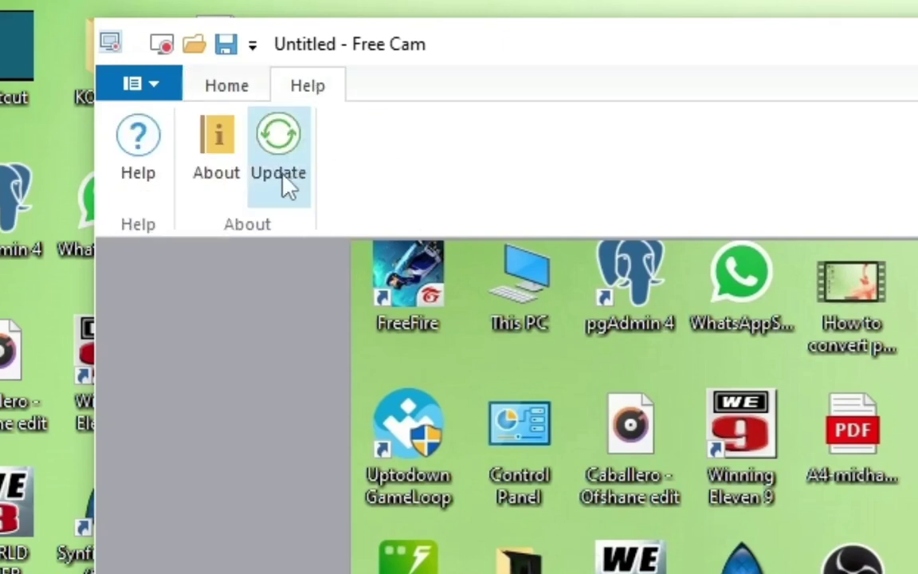
left_click(227, 88)
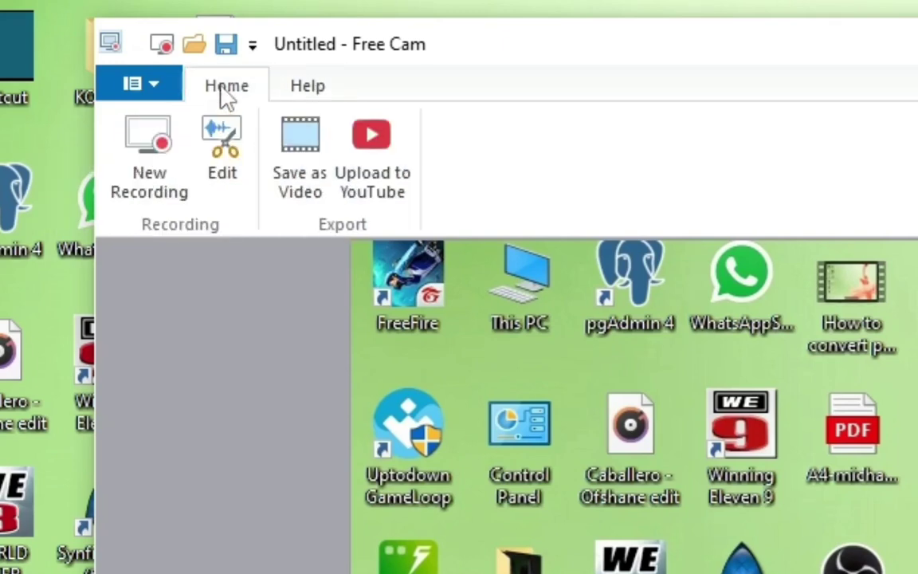
left_click(156, 101)
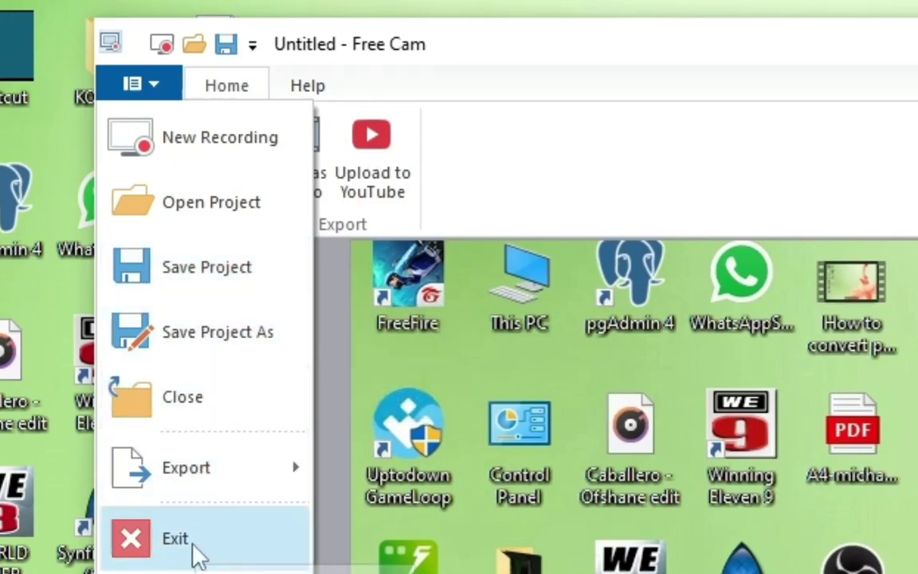
mouse_move(217, 494)
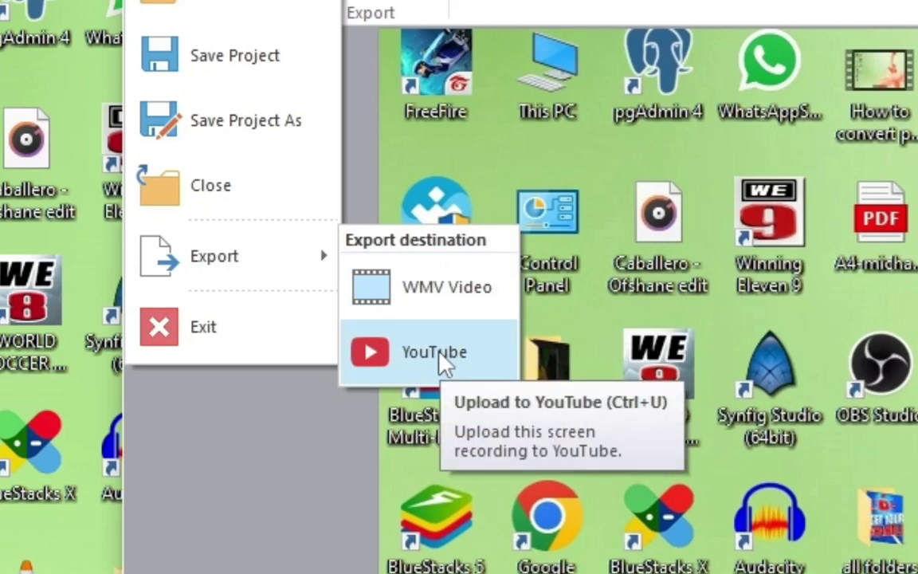
key("Escape")
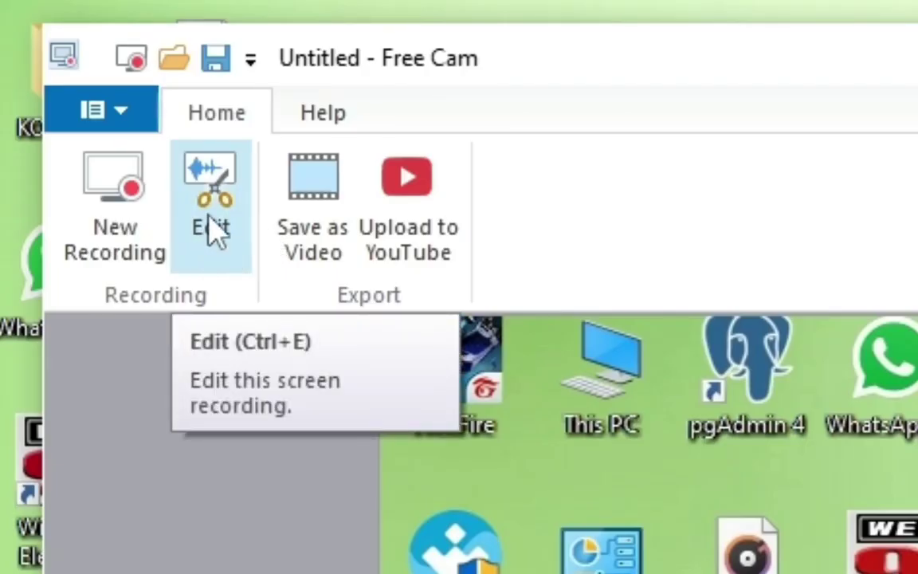
- Open the recording for editing and maximize the Video Editor window
left_click(232, 249)
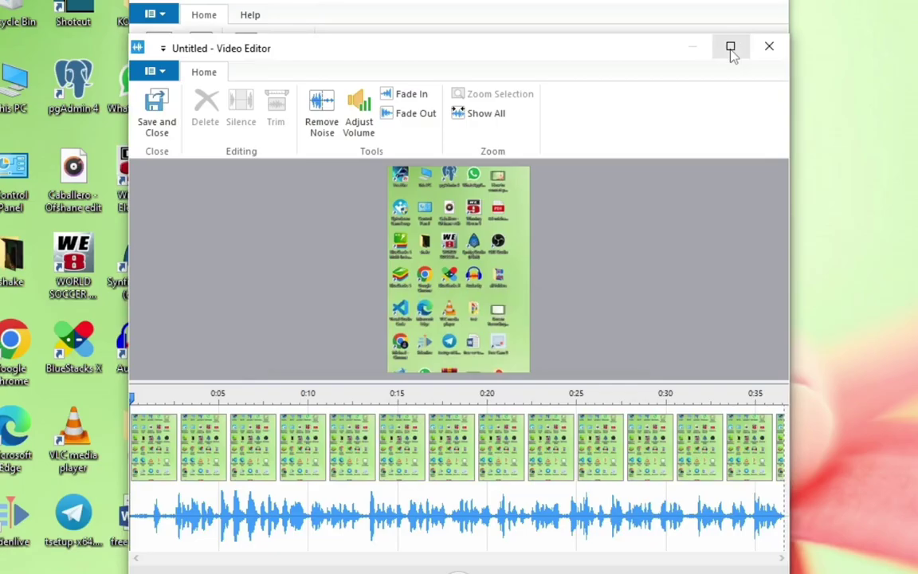
left_click(731, 48)
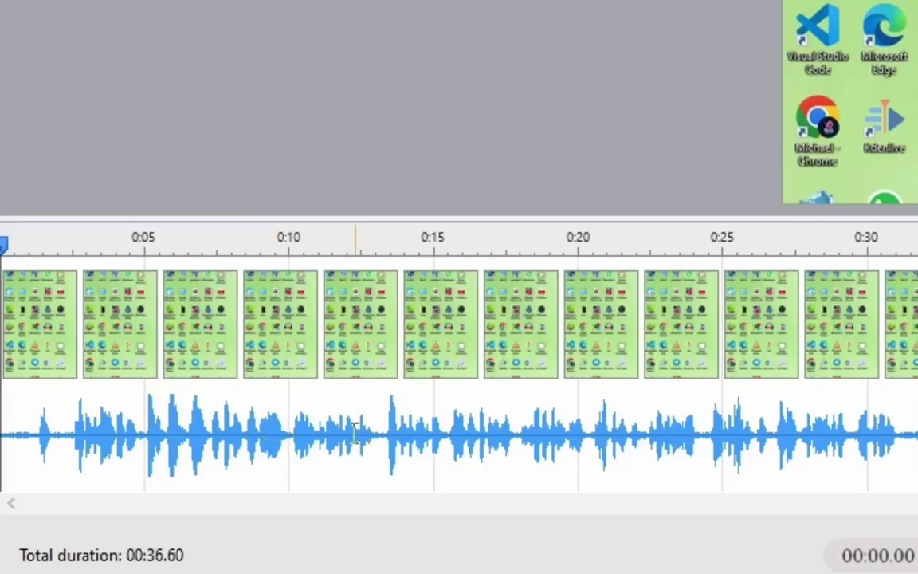
- Select the audio from about 0:12 to 0:19, examine the two-step noise removal instructions, and cancel them
left_click_drag(336, 435, 554, 451)
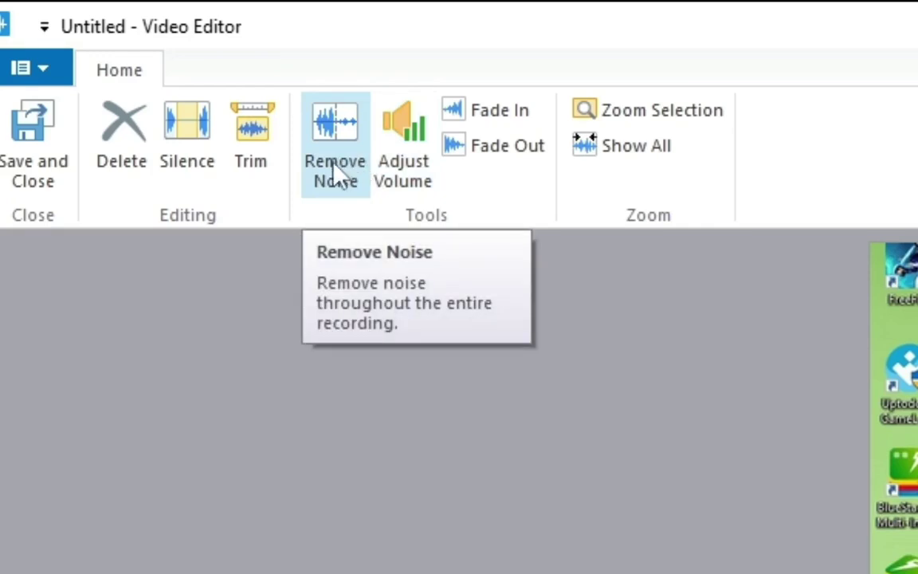
left_click(334, 165)
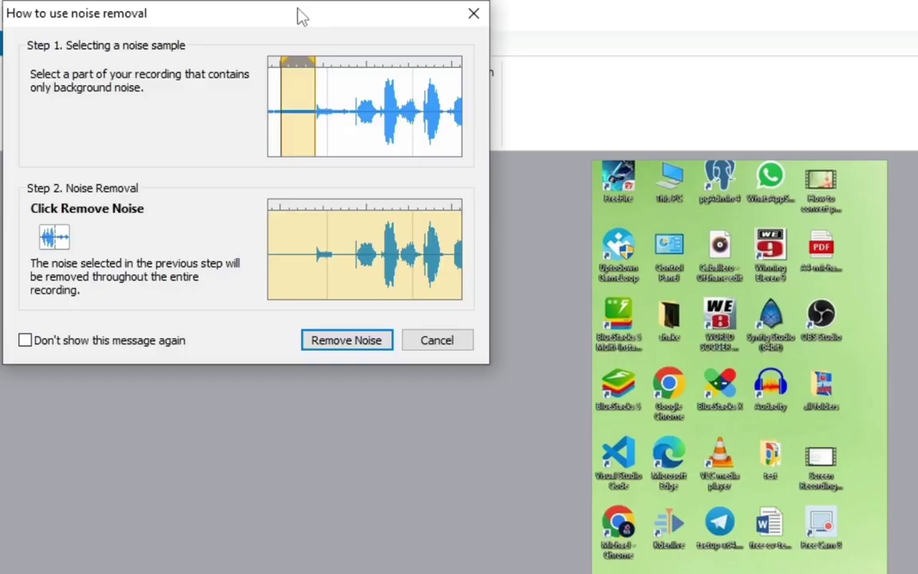
left_click_drag(433, 31, 696, 317)
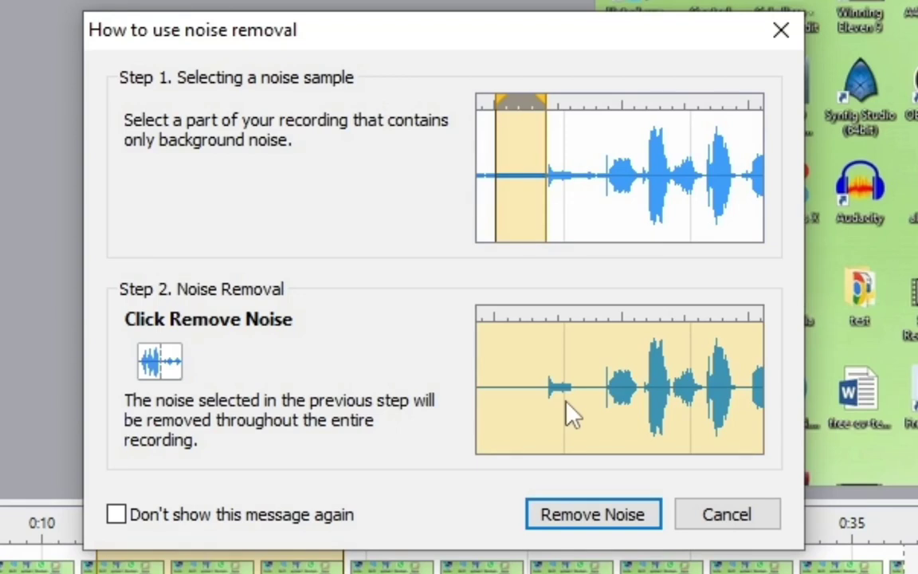
left_click(727, 515)
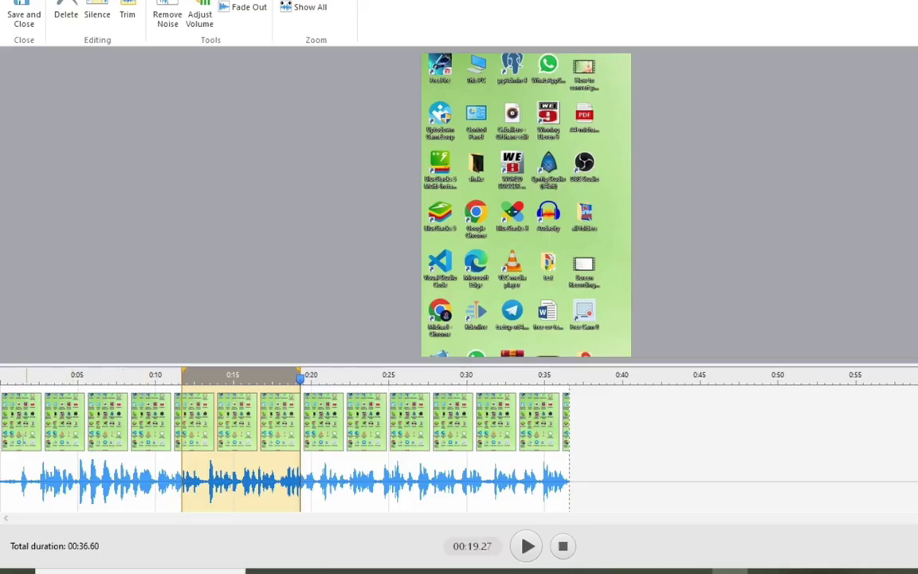
- Play the first five seconds or so of the recording from the beginning and pause it
left_click(3, 419)
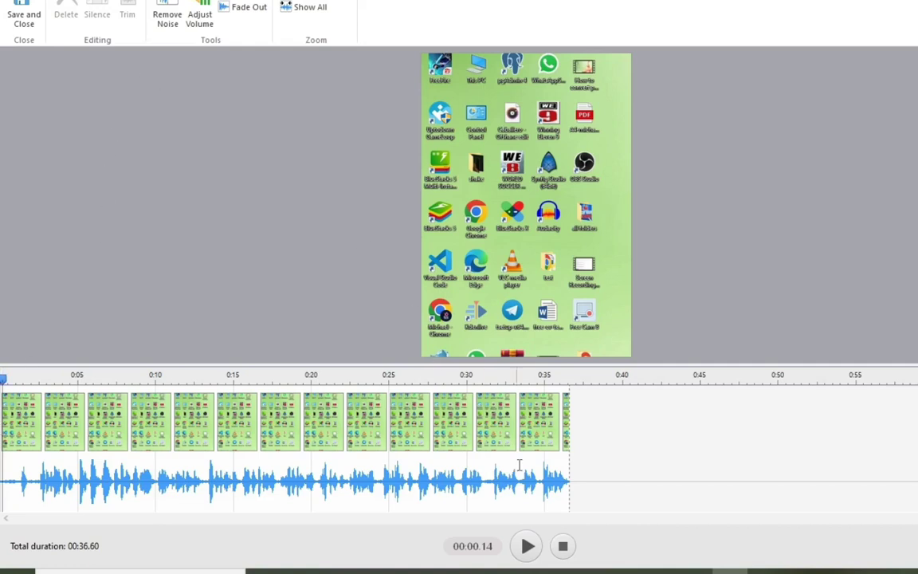
left_click(526, 550)
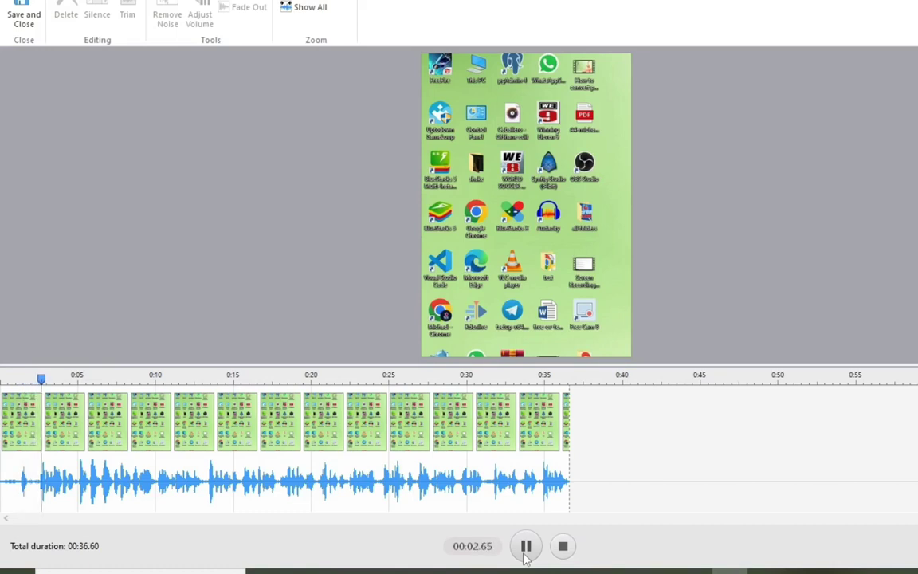
left_click(525, 557)
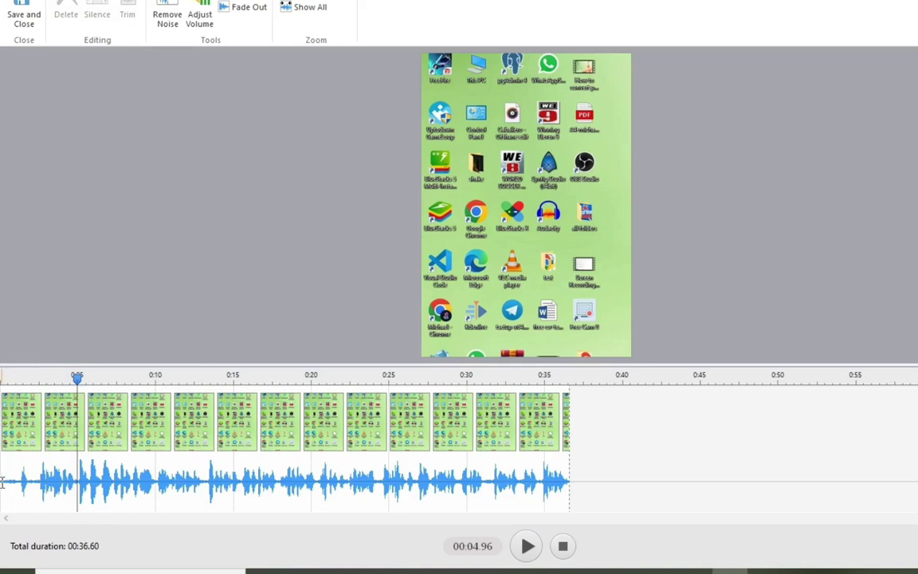
- Select the quiet opening of the recording from 00:00.00 to 00:01.26
left_click_drag(2, 482, 20, 487)
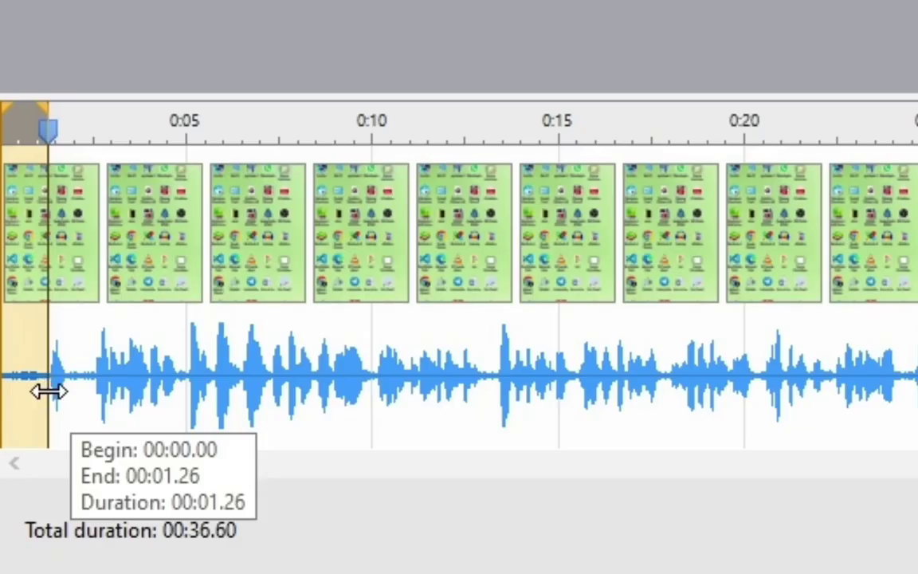
scroll(48, 390, "up", 2)
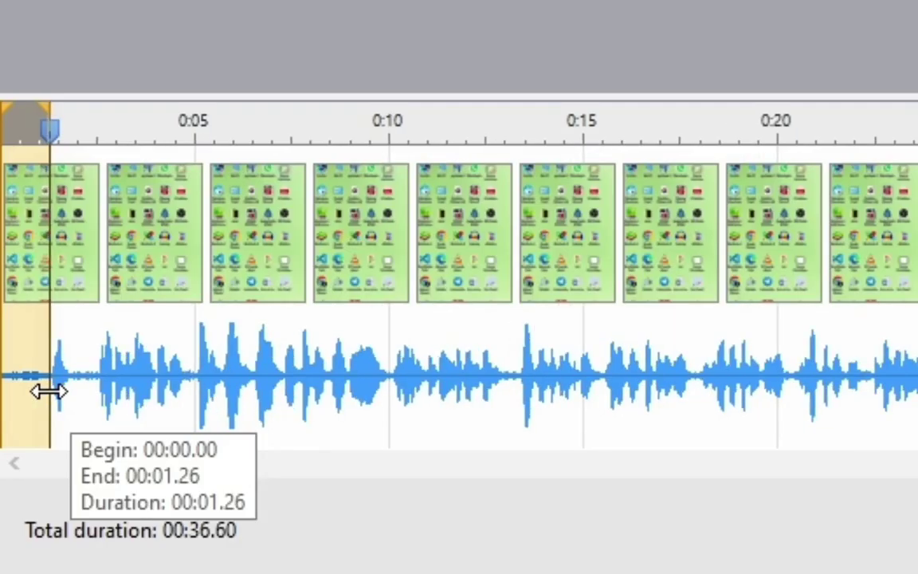
scroll(47, 391, "up", 1)
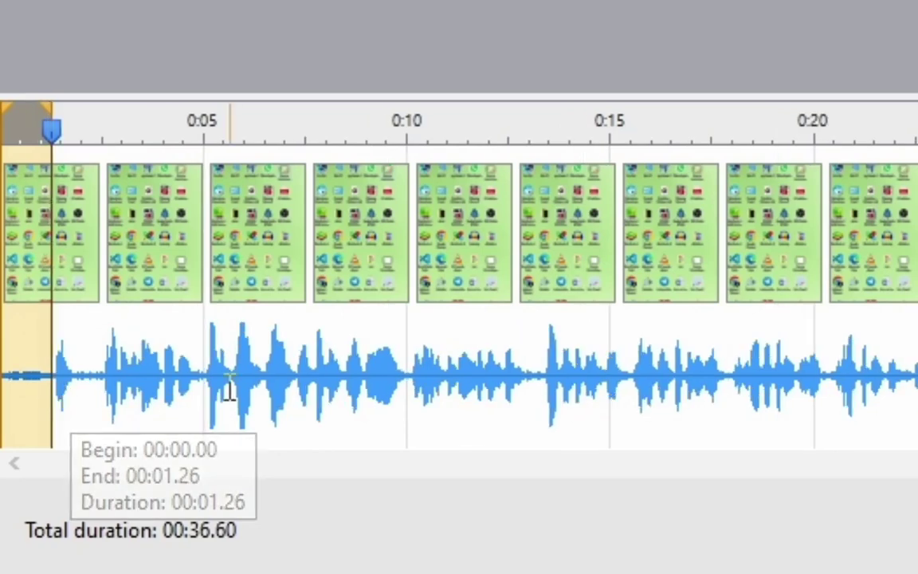
scroll(293, 309, "up", 1)
scroll(293, 309, "up", 2)
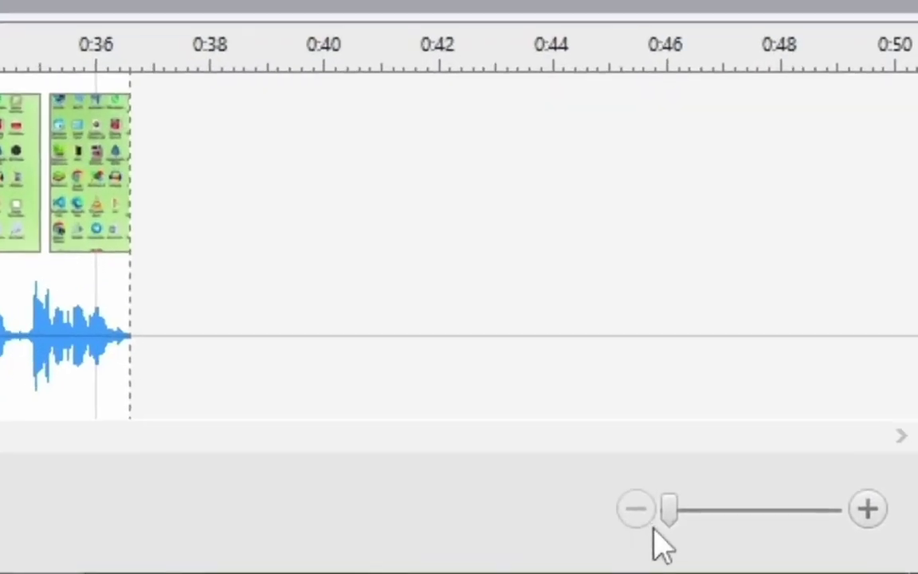
- Remove the background noise throughout the recording, using the quiet stretch from about 0:12.8 to 0:13.35 as the noise sample
left_click(680, 518)
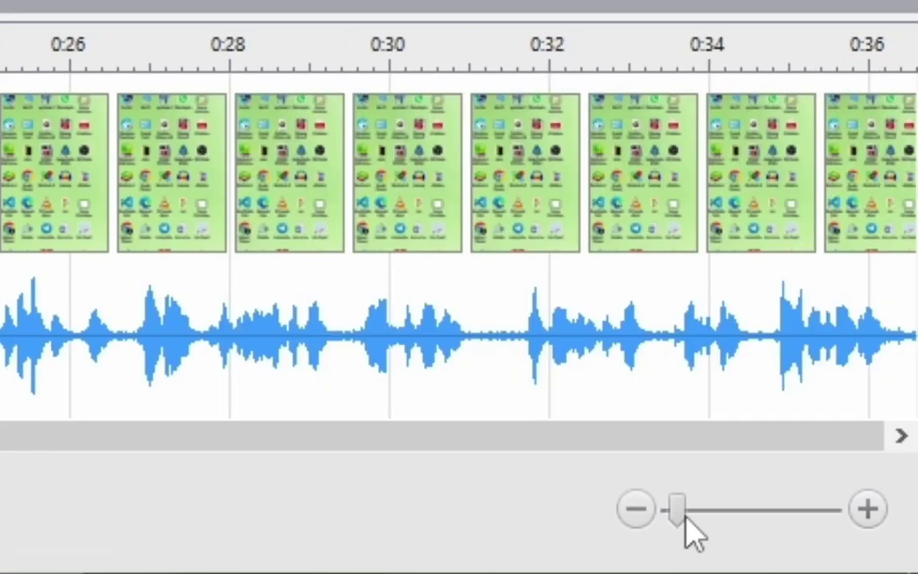
left_click(704, 515)
left_click(715, 515)
left_click(733, 514)
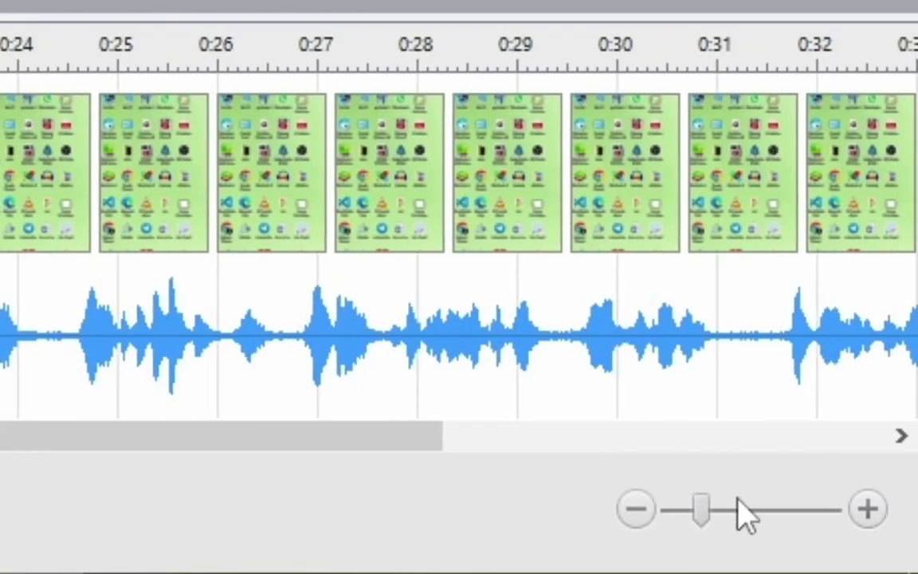
mouse_move(744, 512)
left_mouse_down()
mouse_move(717, 523)
mouse_move(761, 518)
left_mouse_up()
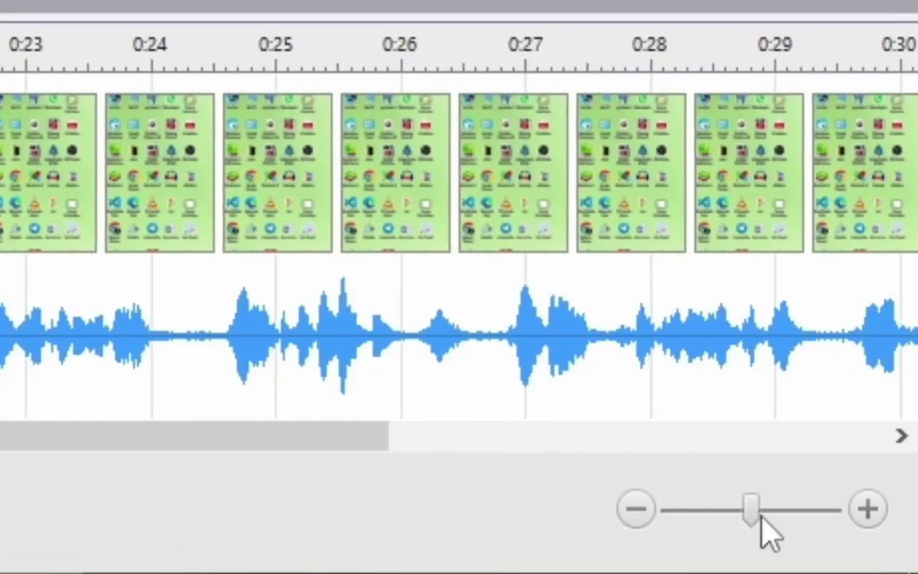
left_click_drag(750, 510, 856, 517)
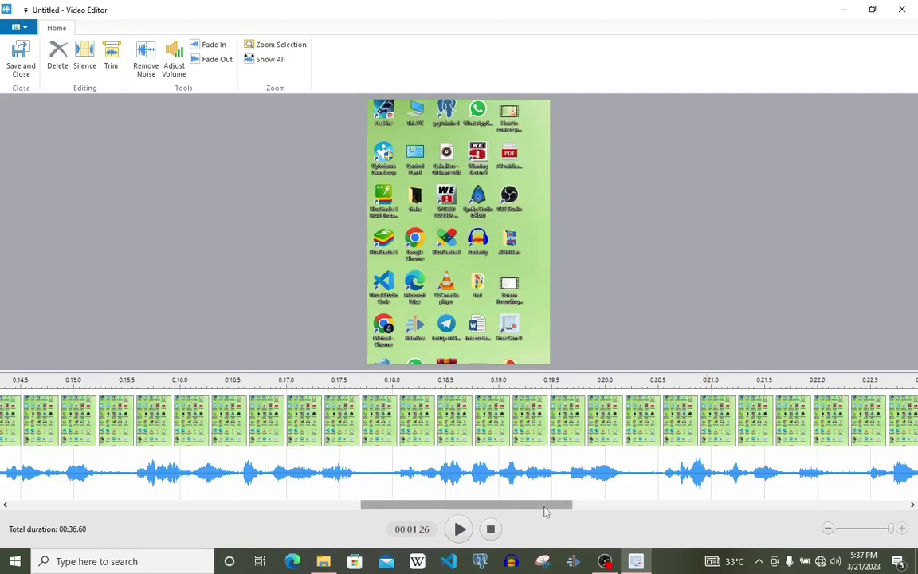
left_click_drag(546, 513, 389, 535)
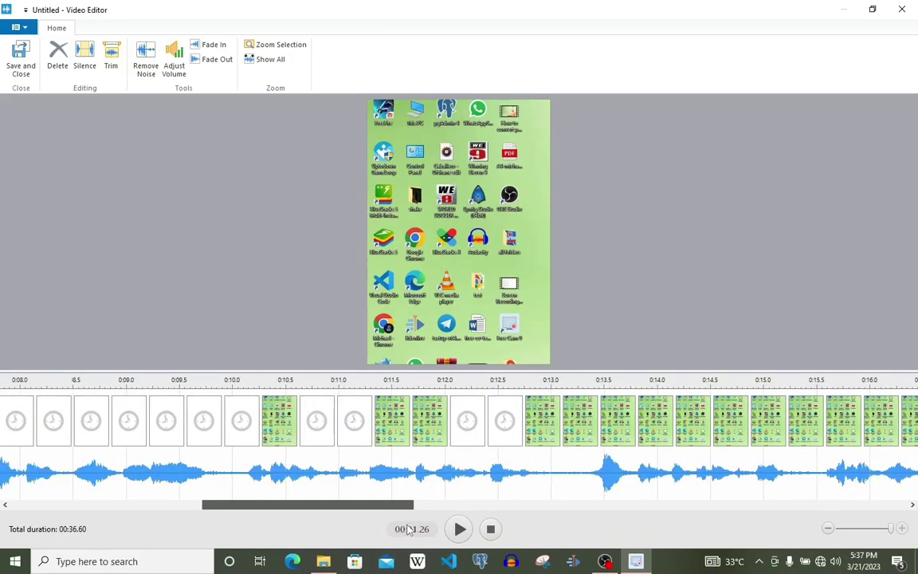
left_click(445, 467)
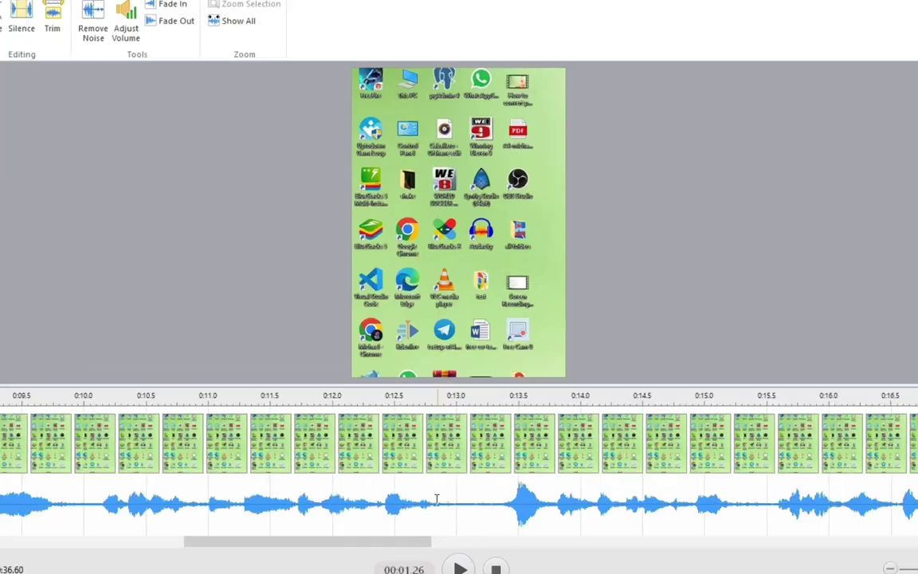
left_click_drag(433, 501, 501, 515)
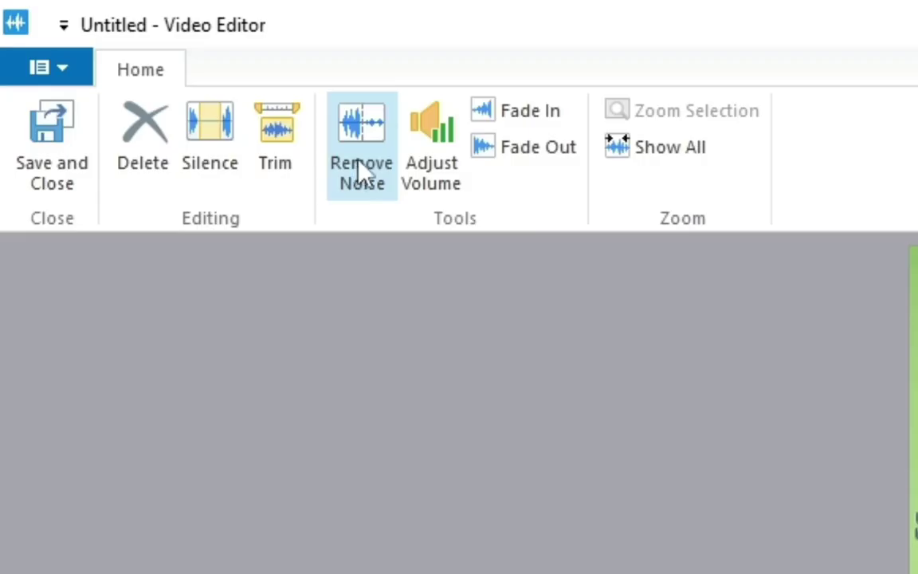
left_click(92, 32)
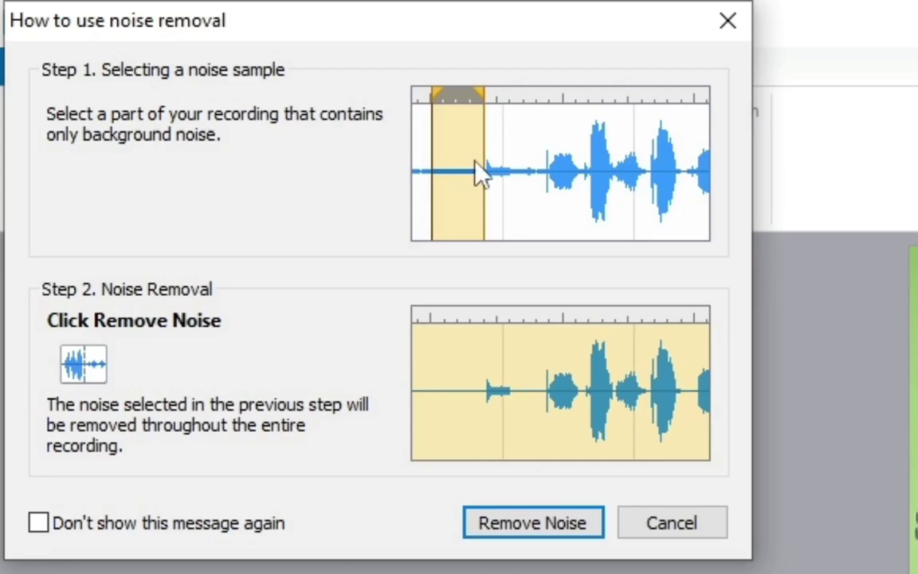
left_click(533, 524)
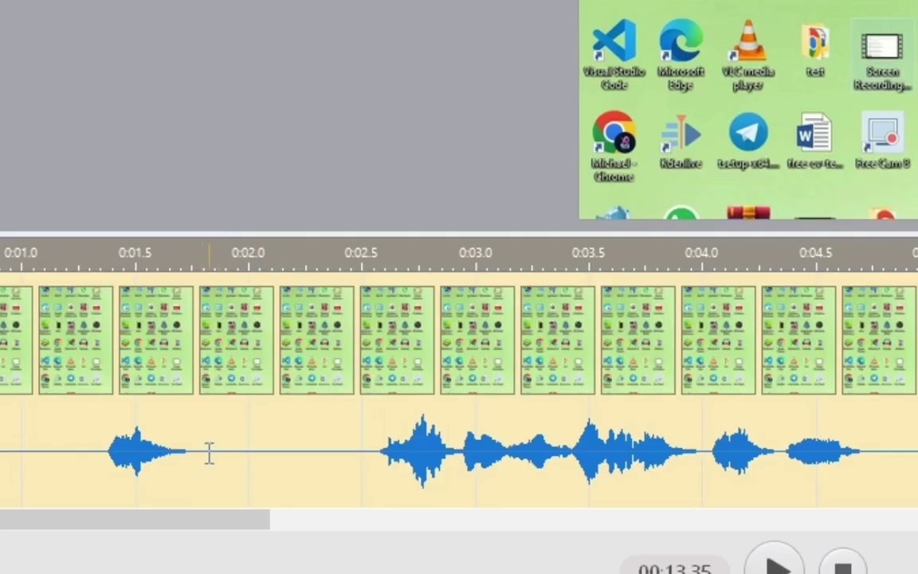
- Inspect the gap in the waveform by selecting from 00:01.82 to 00:02.28, and clear that selection
left_click_drag(193, 474, 243, 480)
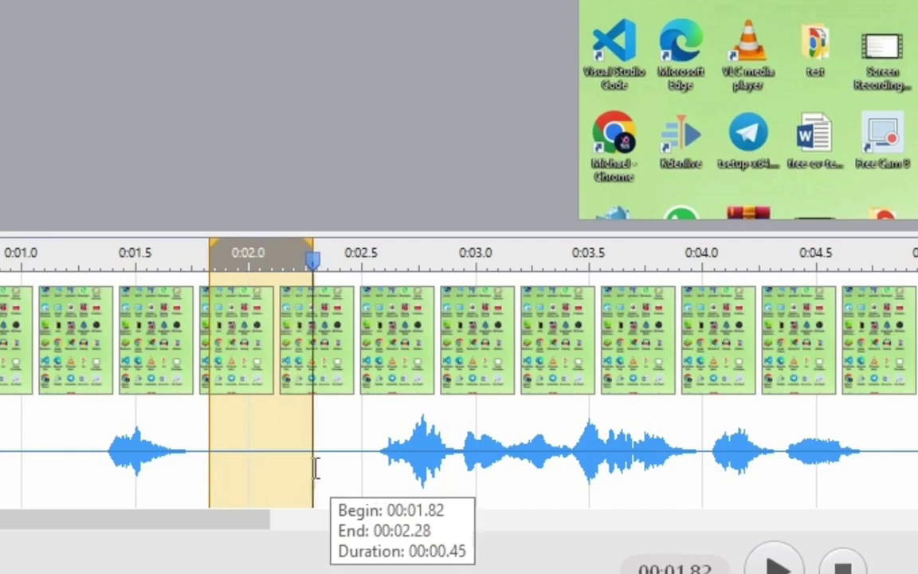
left_click_drag(315, 471, 318, 486)
left_click(713, 446)
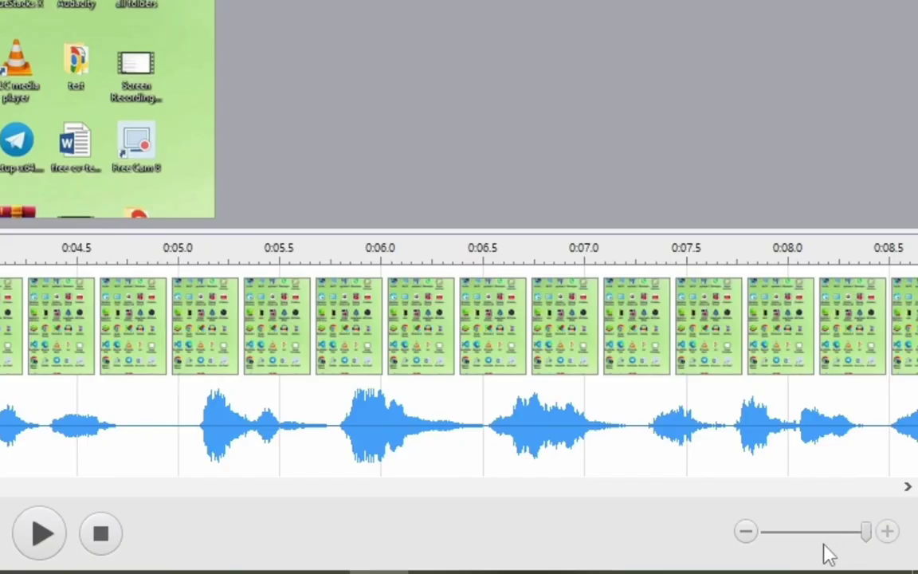
- Play the recording from about 0:01 to check the cleaned audio across the full timeline, and pause it
left_click_drag(825, 546, 755, 560)
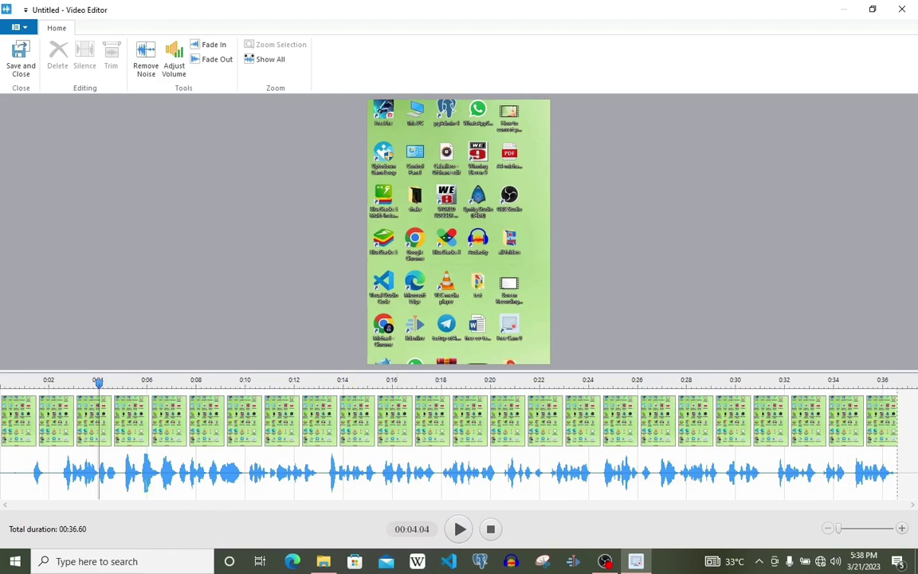
left_click(27, 423)
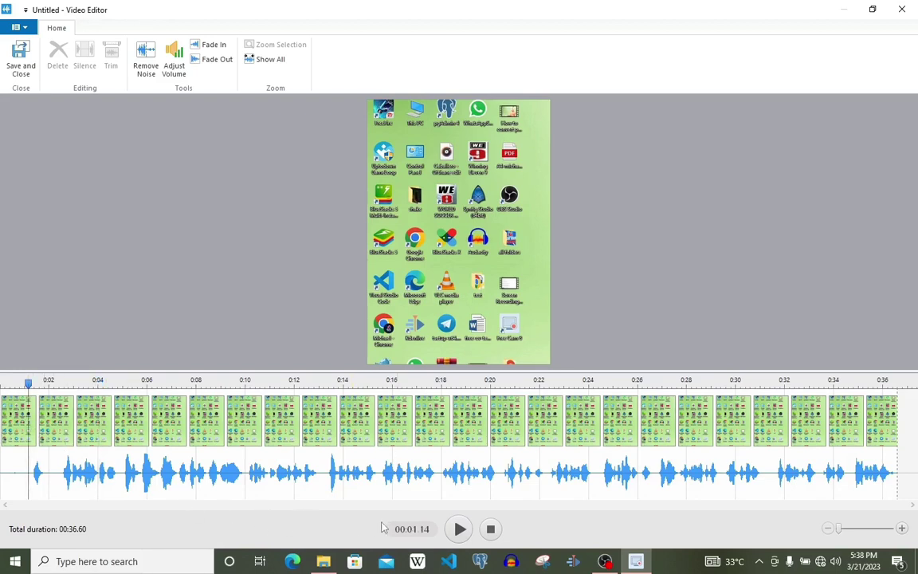
left_click(461, 529)
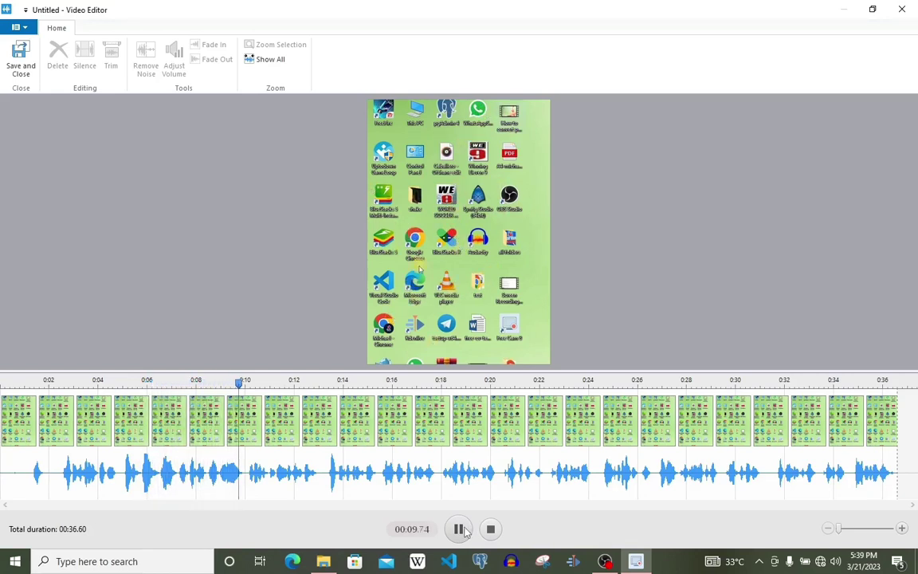
left_click(460, 530)
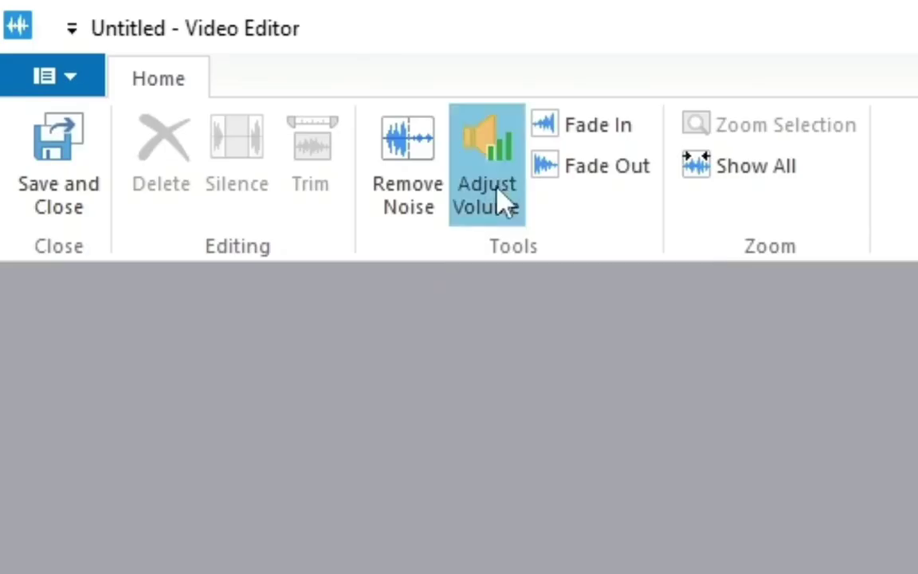
- Examine the Adjust Volume range and cancel without changing the volume
left_click(177, 67)
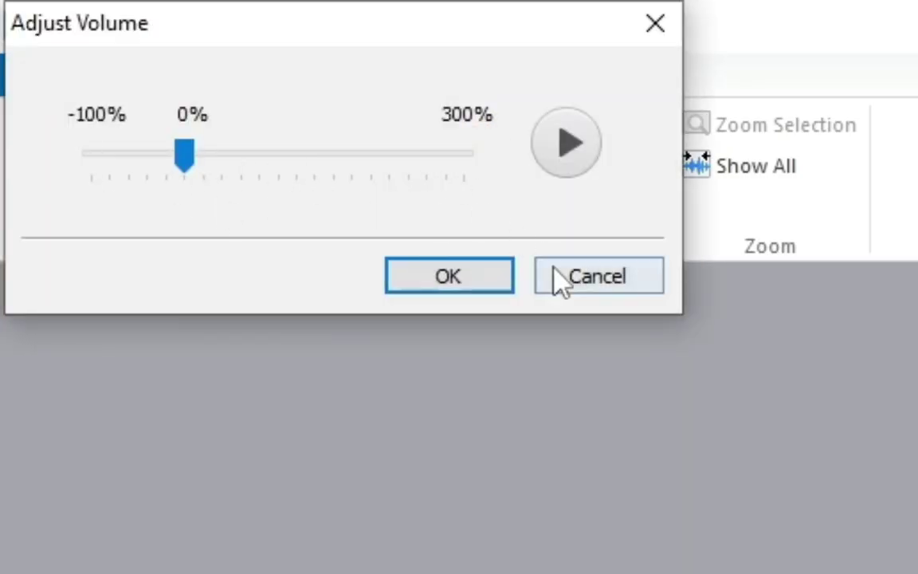
left_click(594, 290)
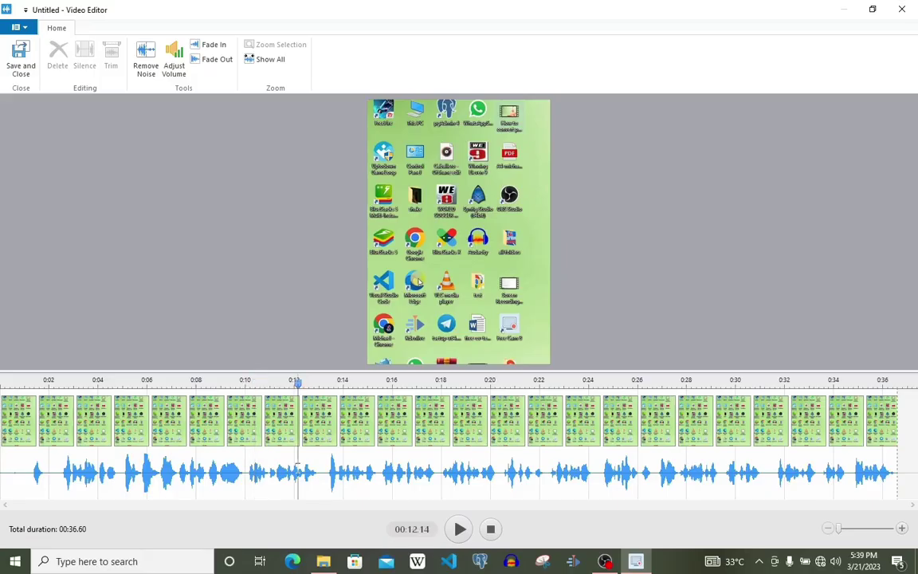
- Select the stretch from about 0:12 to 0:15.6, and save the edits and close the editor
left_click_drag(298, 470, 383, 470)
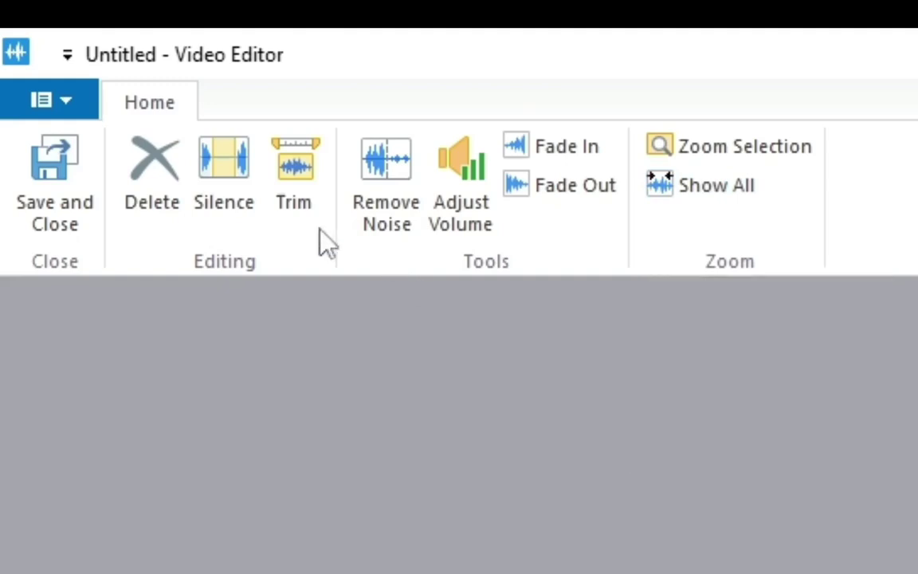
left_click(71, 213)
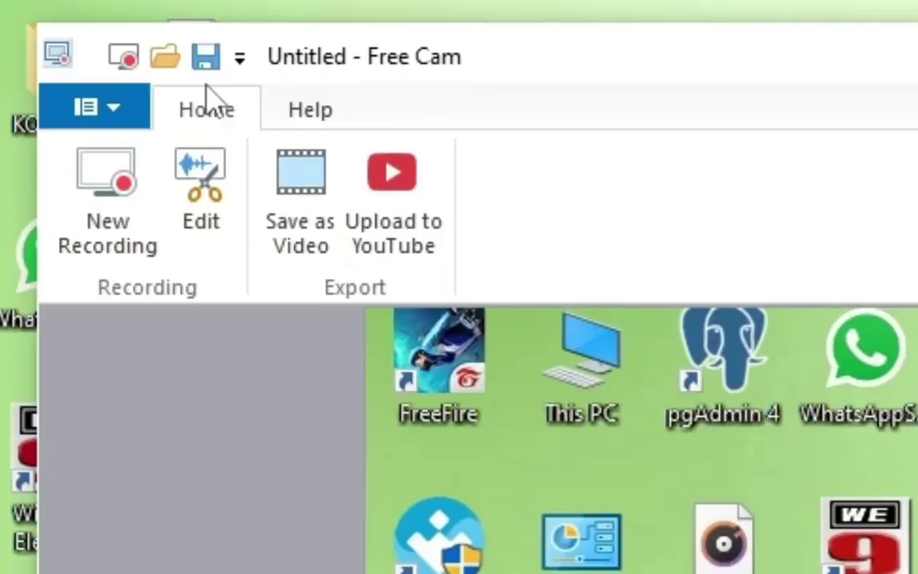
- Save the recording project on the Desktop as "free cam 8" in the Free Cam (*.screenrec) format
left_click(206, 54)
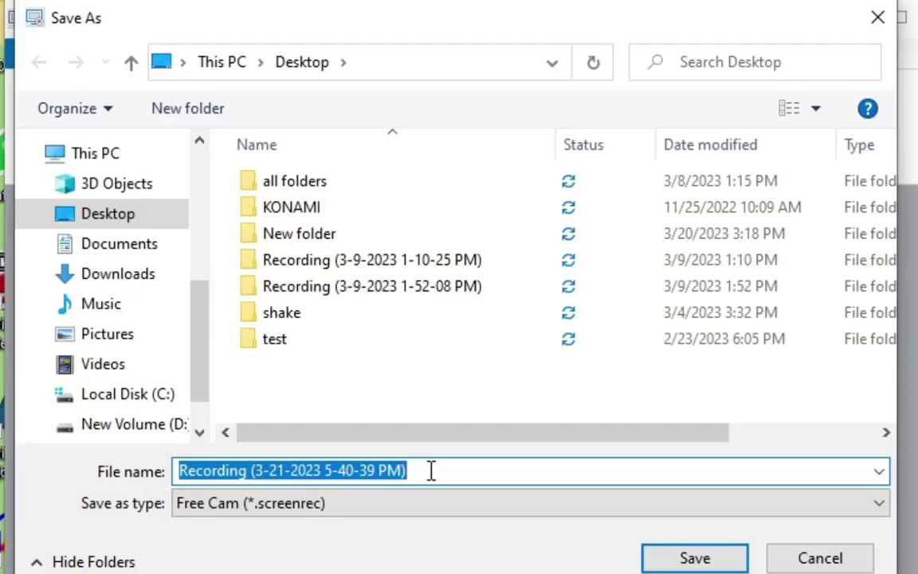
left_click(430, 471)
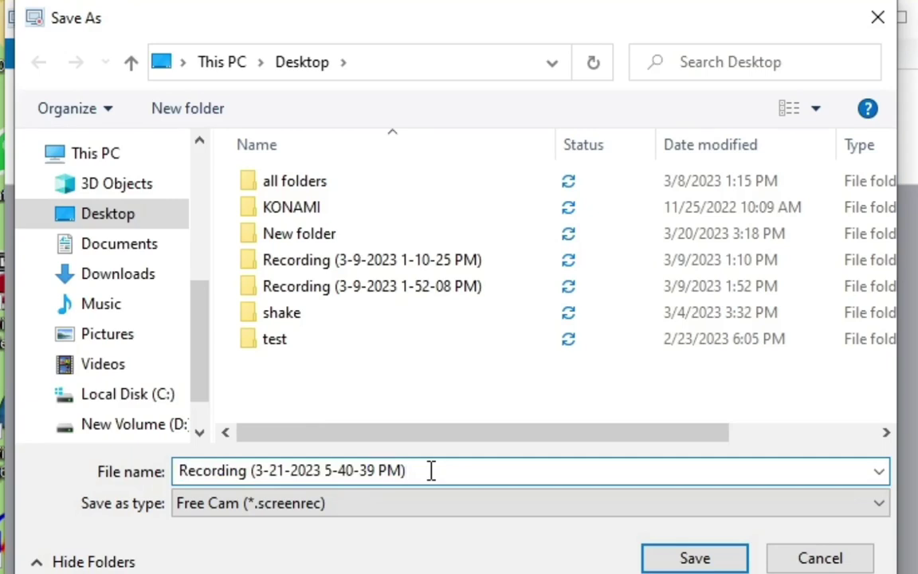
key("BackSpace")
key("BackSpace")
key("BackSpace")
key("BackSpace")
key("BackSpace")
key("BackSpace")
key("BackSpace")
key("BackSpace")
key("BackSpace")
key("BackSpace")
key("BackSpace")
key("BackSpace")
key("BackSpace")
key("BackSpace")
key("BackSpace")
key("BackSpace")
key("BackSpace")
key("BackSpace")
key("BackSpace")
key("BackSpace")
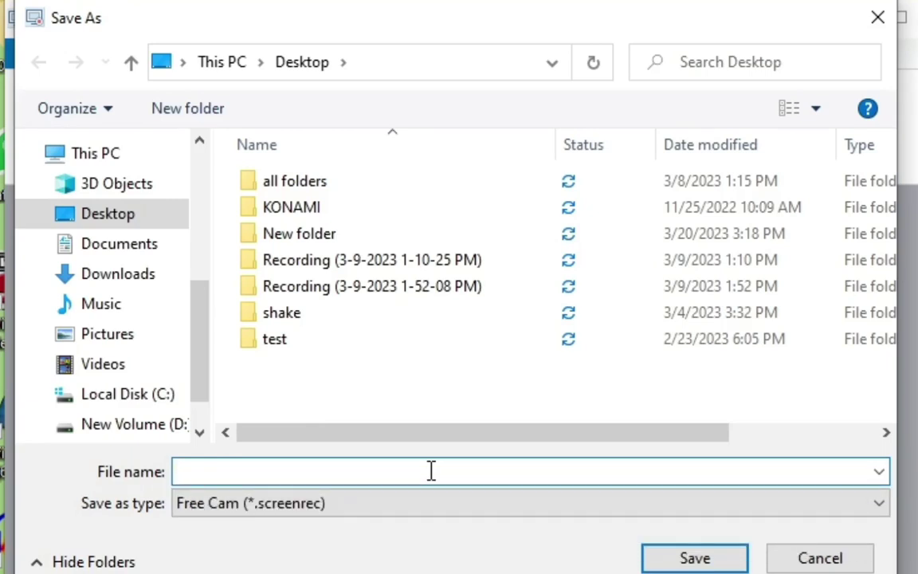
type("free")
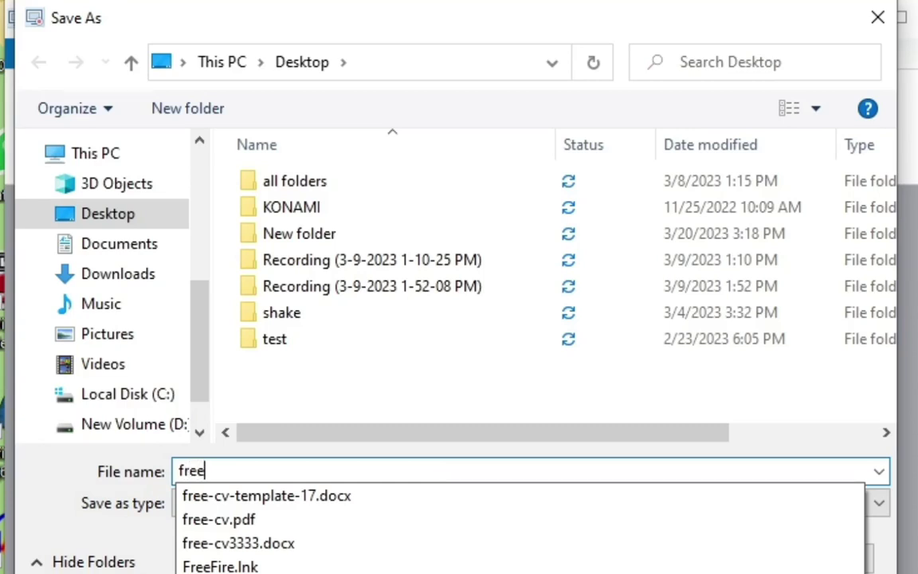
type(" c")
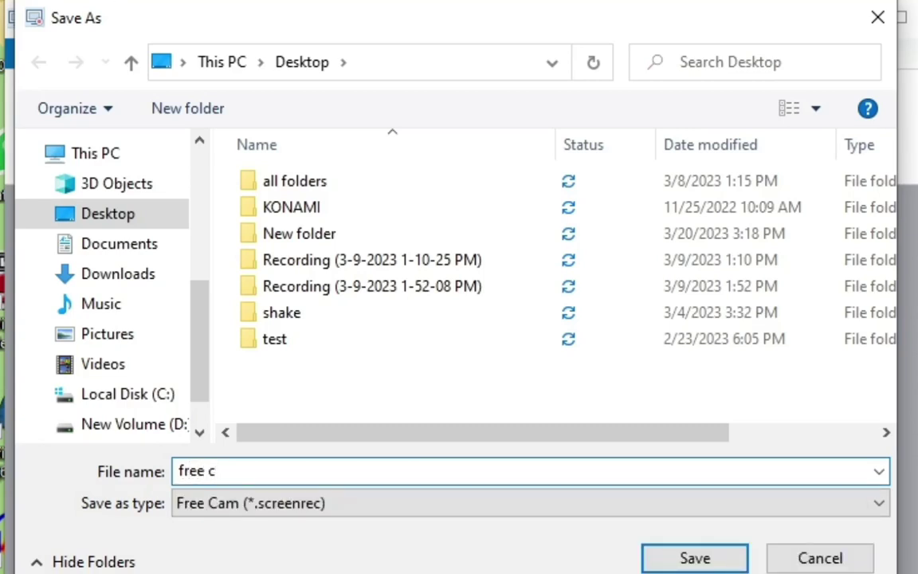
type("am 8")
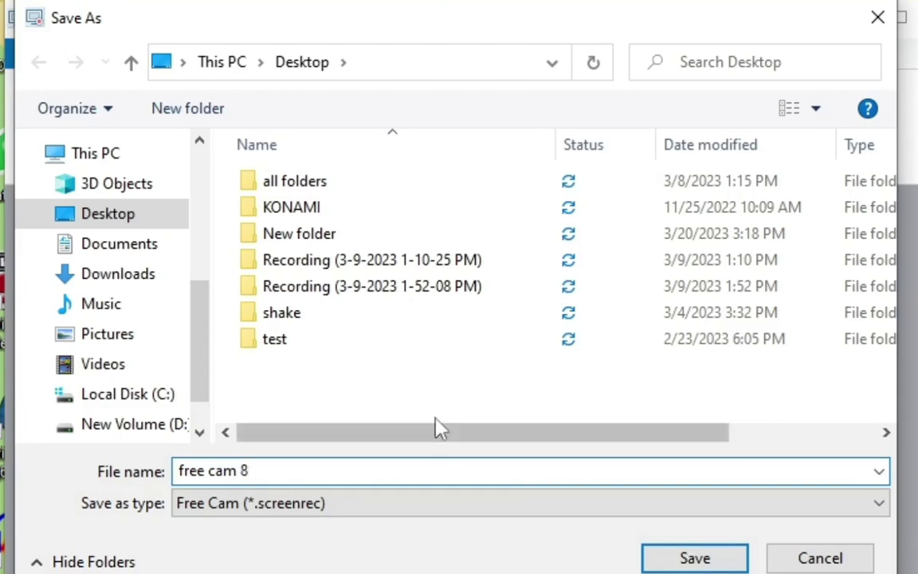
left_click(144, 217)
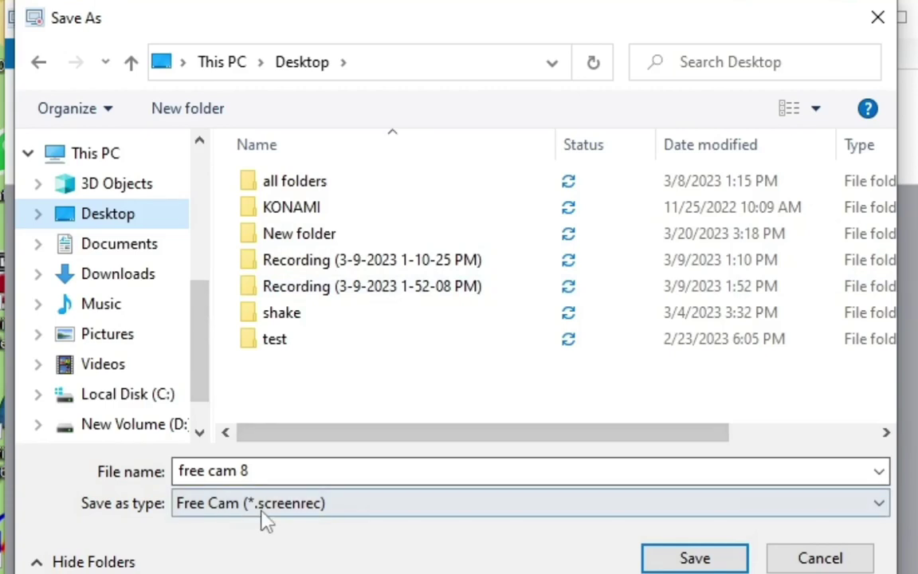
left_click(720, 564)
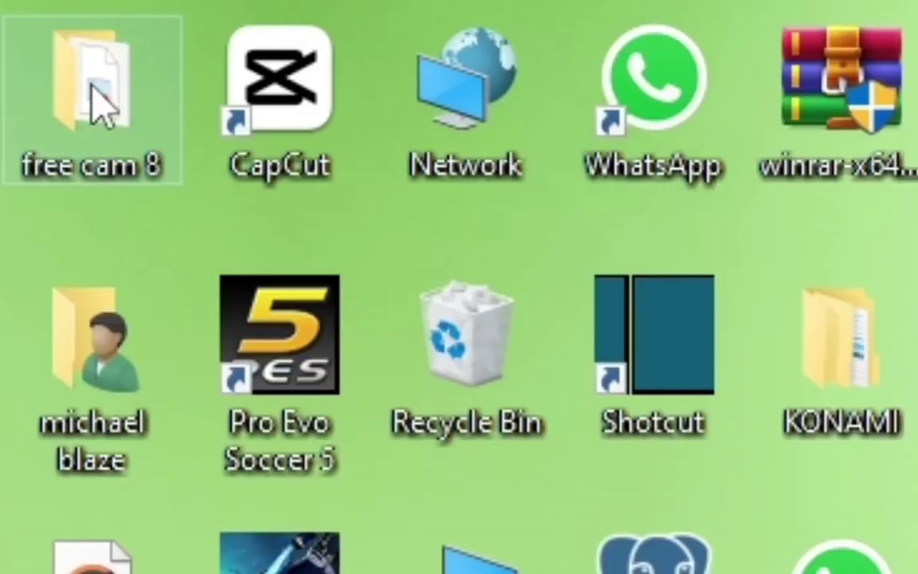
- Open free cam 8.screenrec from the desktop's free cam 8 folder, play the recording to about 0:09, and pause it
mouse_move(28, 38)
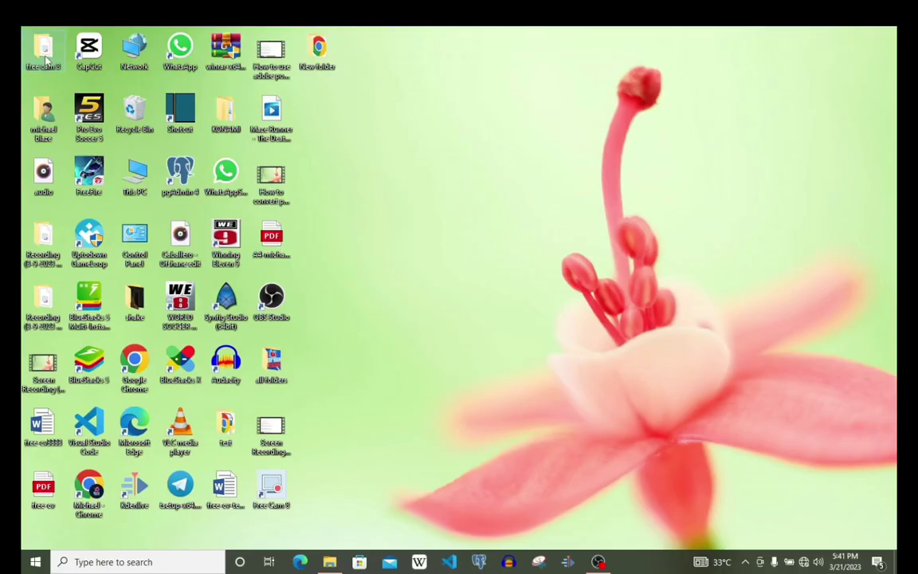
double_click(44, 53)
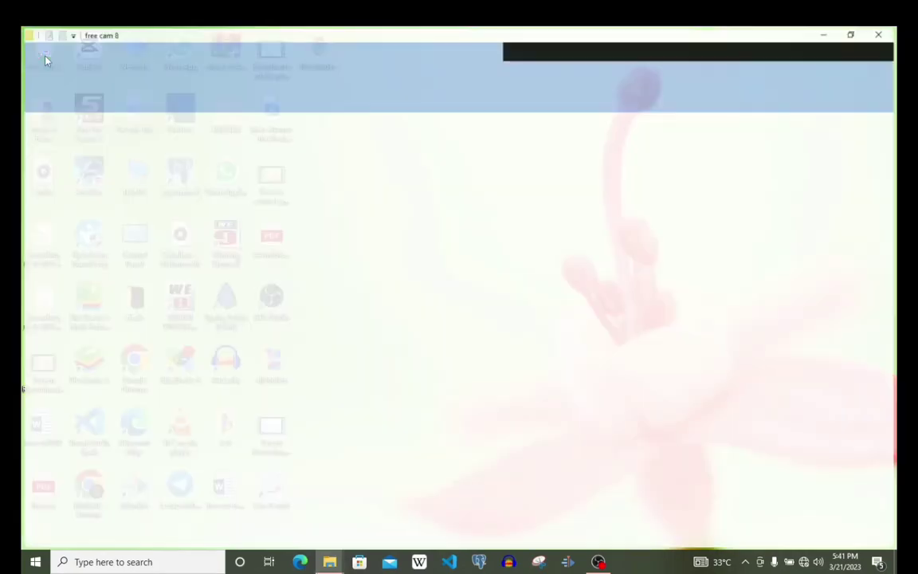
mouse_move(170, 180)
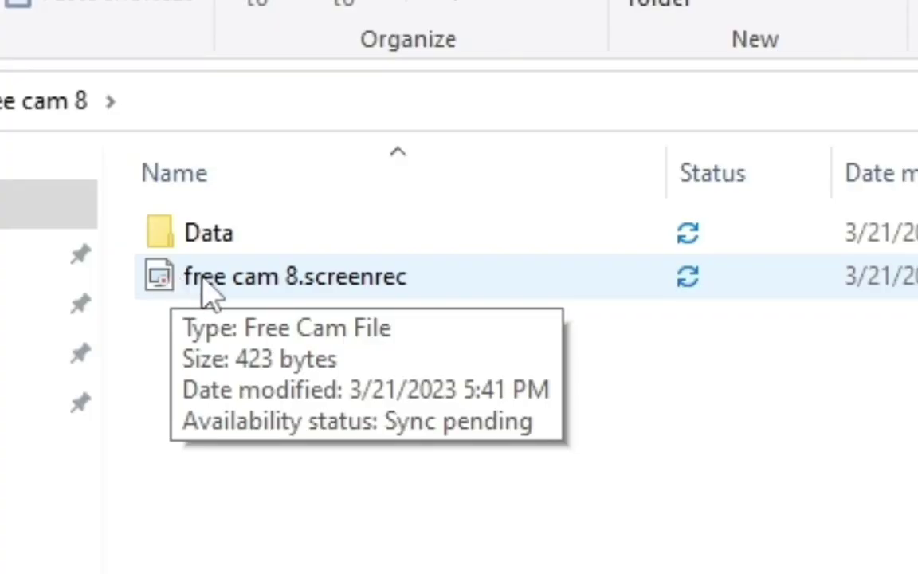
left_click(203, 283)
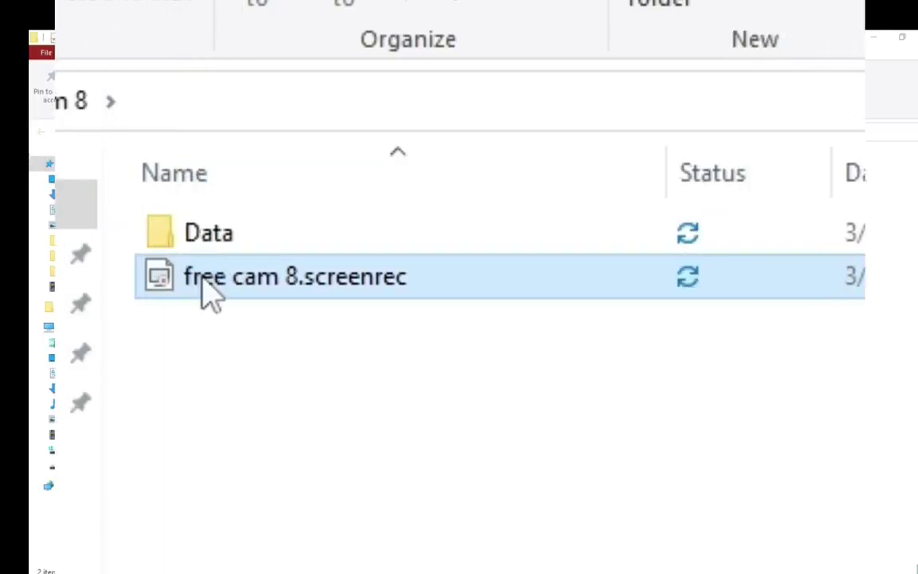
double_click(210, 297)
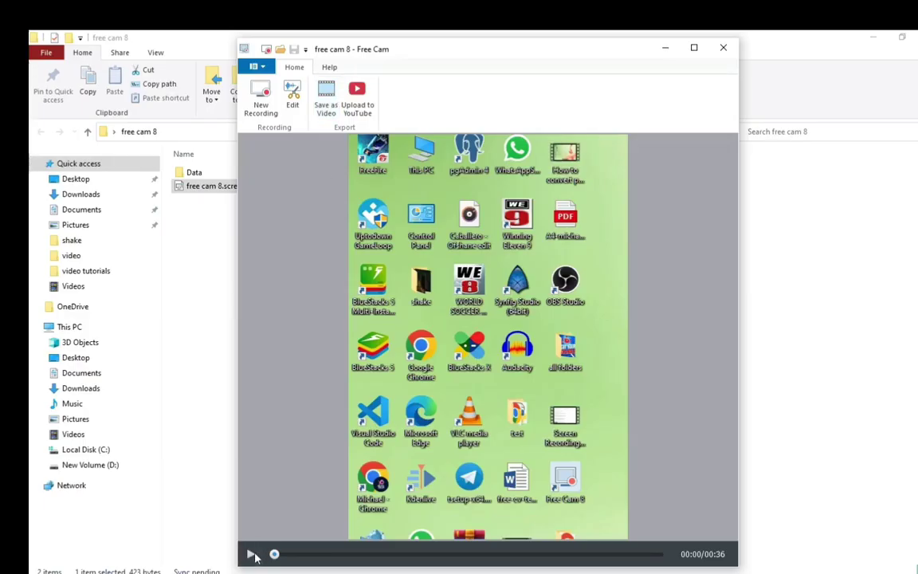
left_click(251, 554)
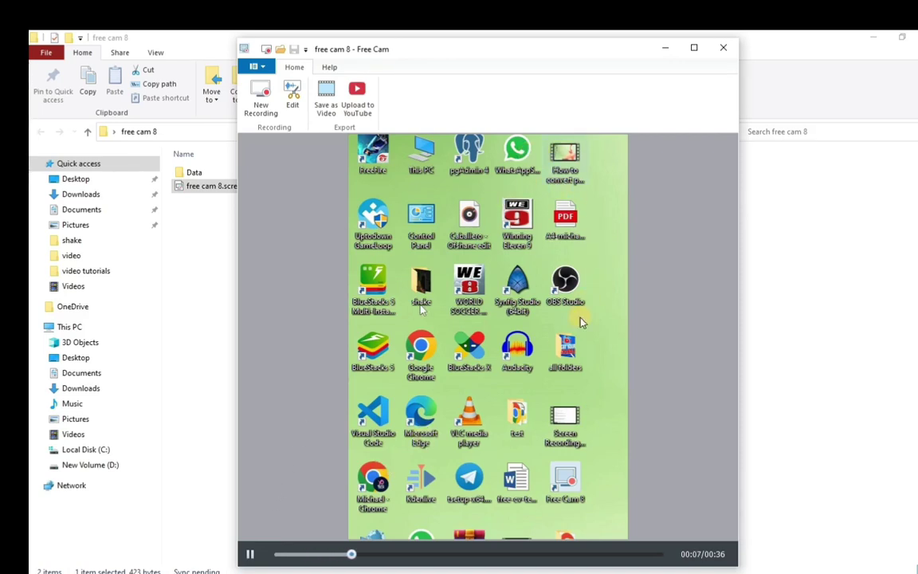
left_click(251, 555)
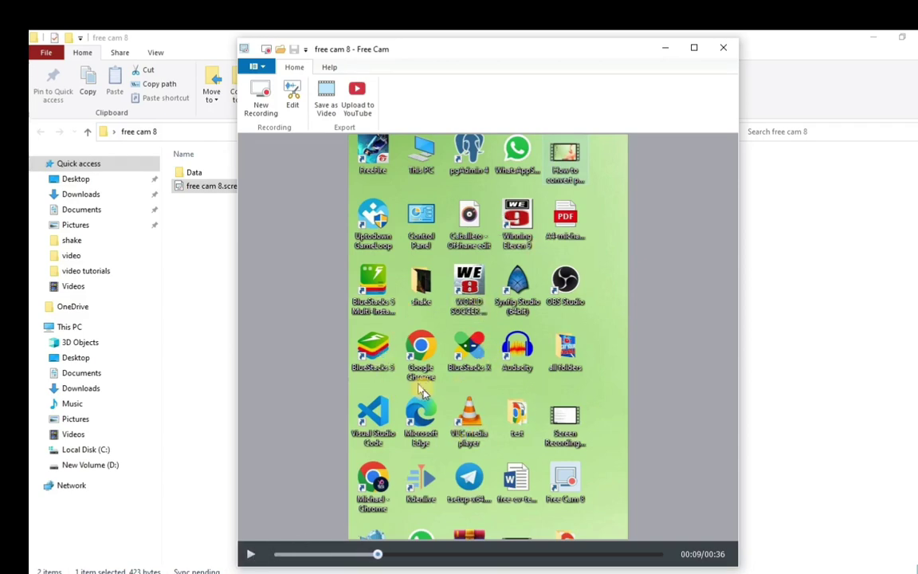